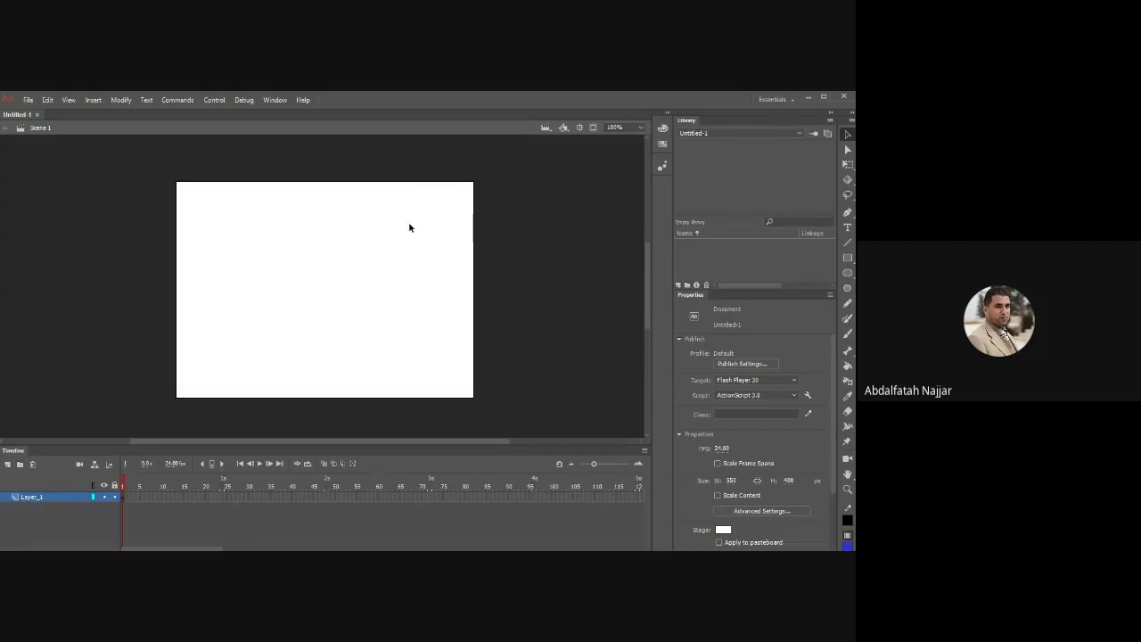
- Open the Actions editor for the first frame of Layer_1 and move it higher over the stage
click(276, 100)
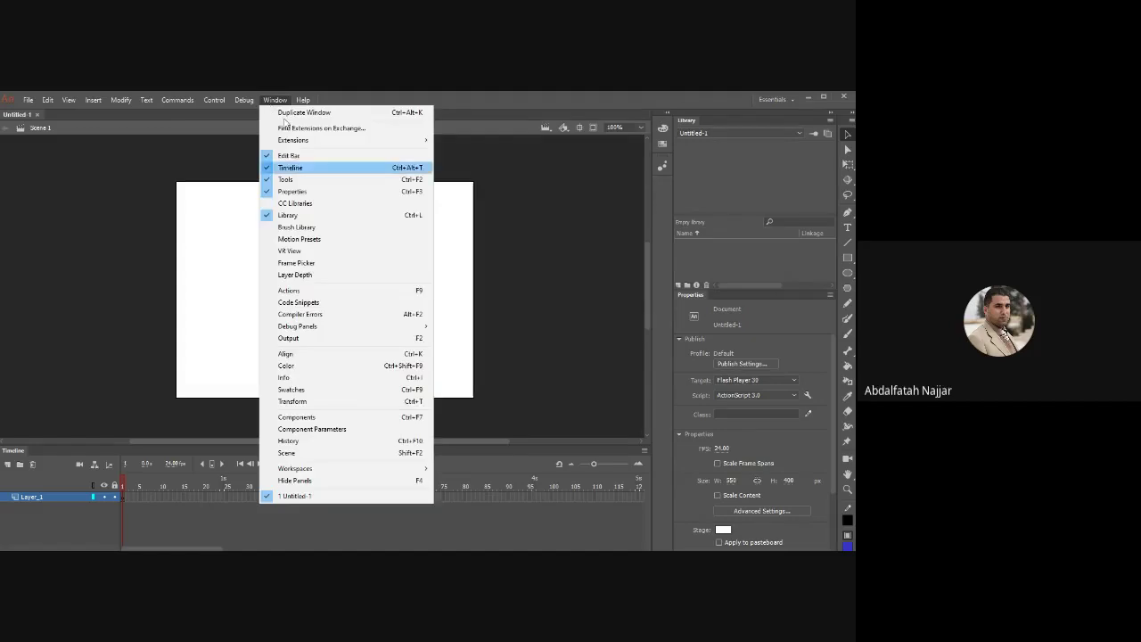
click(309, 290)
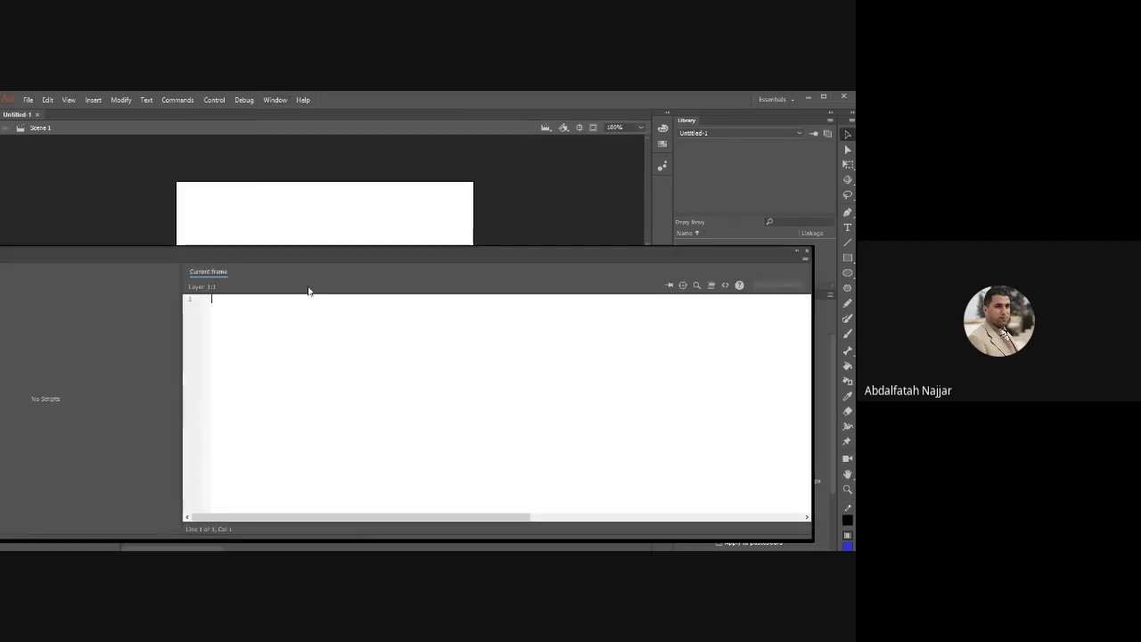
drag(312, 259, 294, 215)
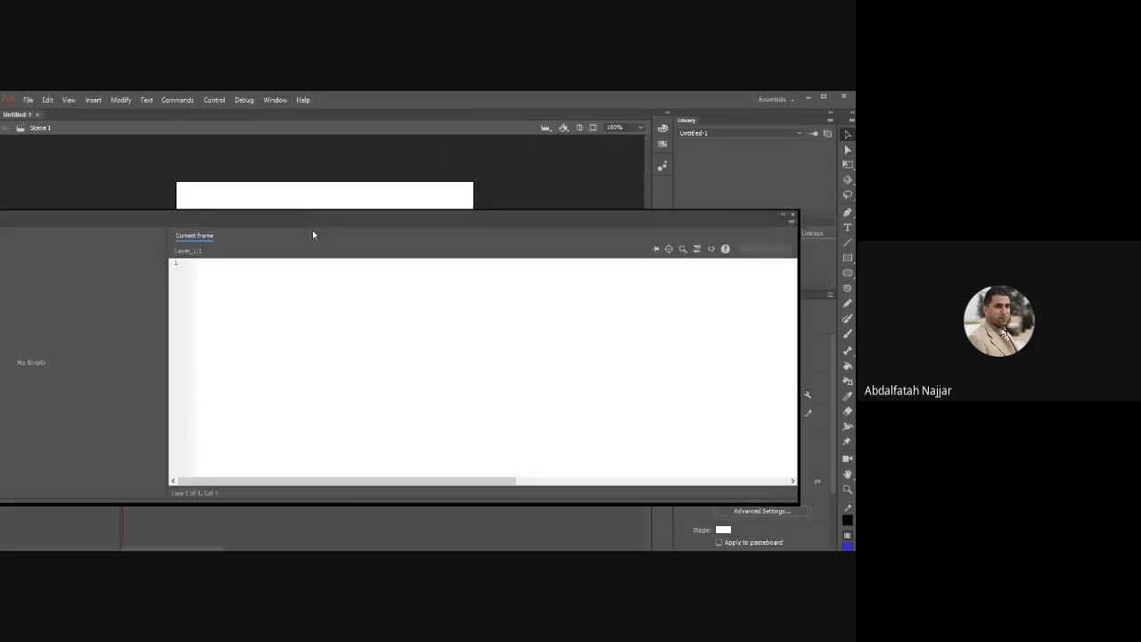
- Review the Code Editor preferences and close them without changes
click(47, 99)
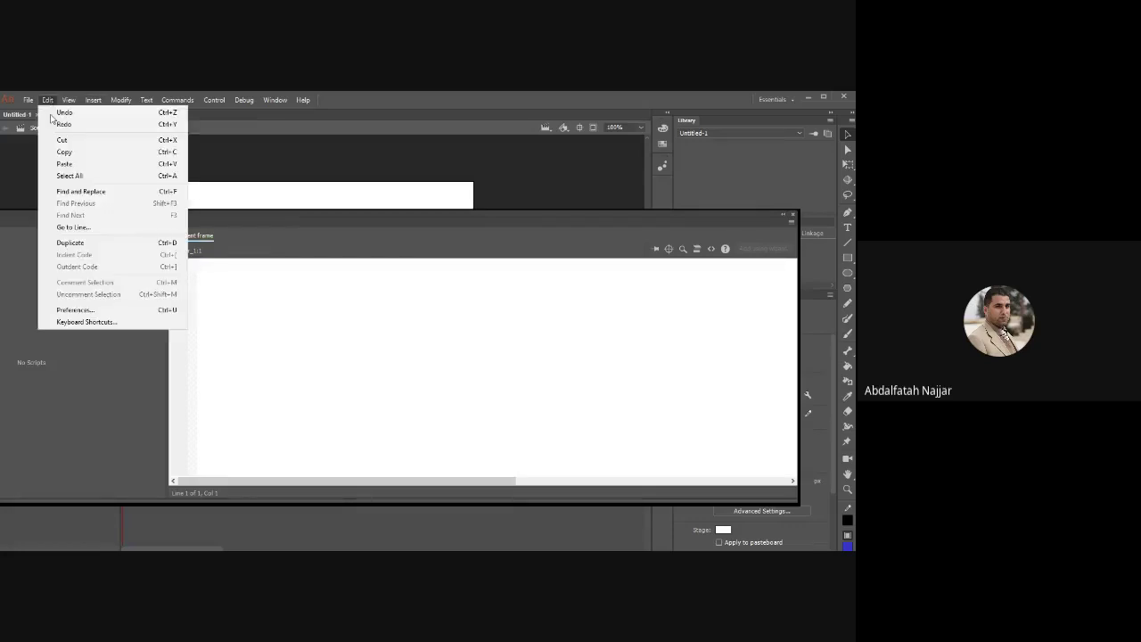
click(90, 311)
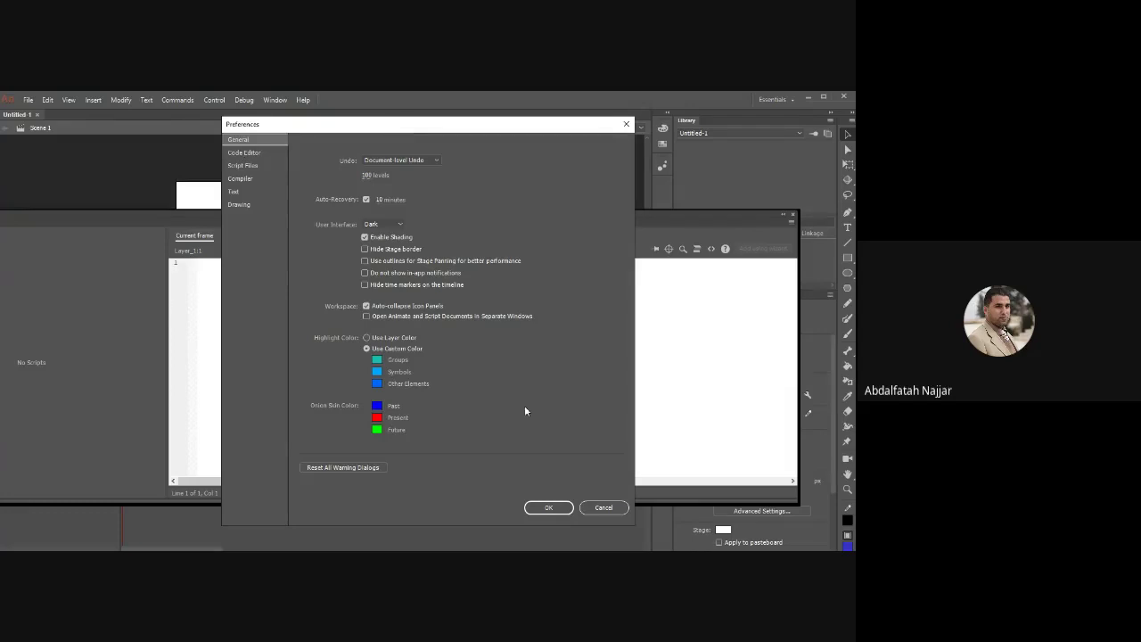
click(242, 155)
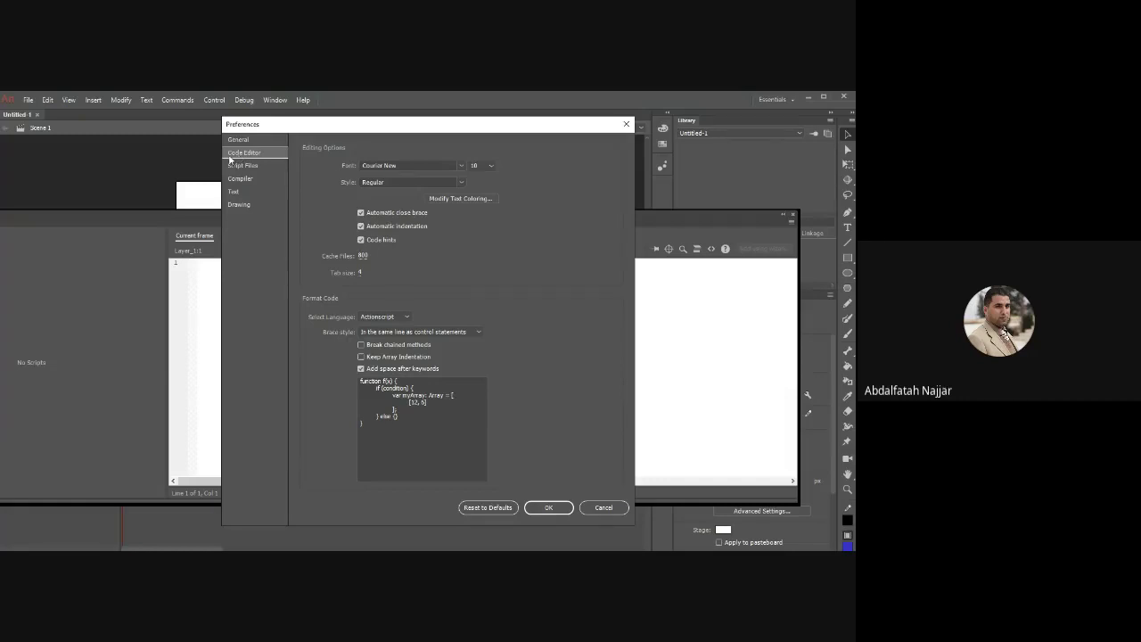
click(626, 124)
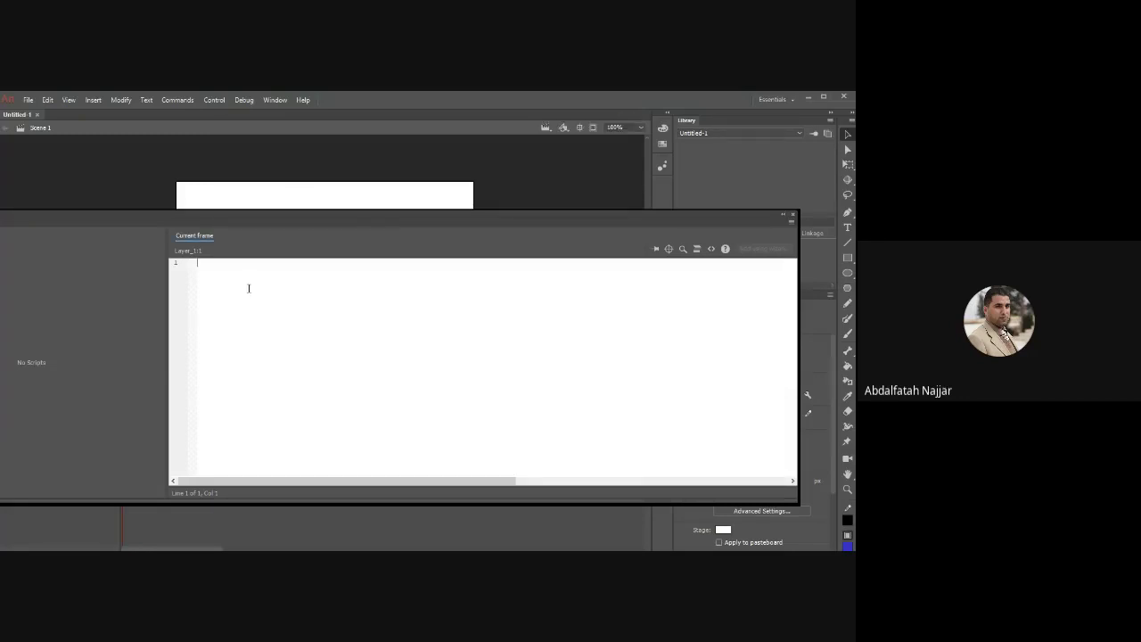
- Enter Btn on line 2 of the frame script and enlarge the code text two levels
key(Return)
text(a)
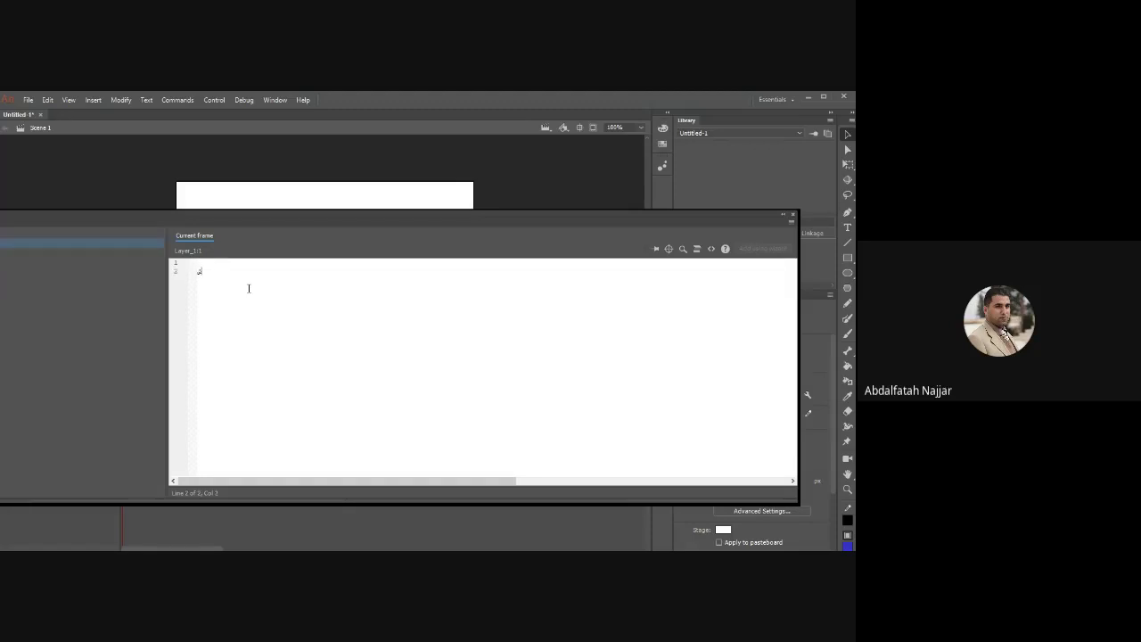
key(BackSpace)
text(a)
text(tn)
key(ctrl+equal)
key(ctrl+equal)
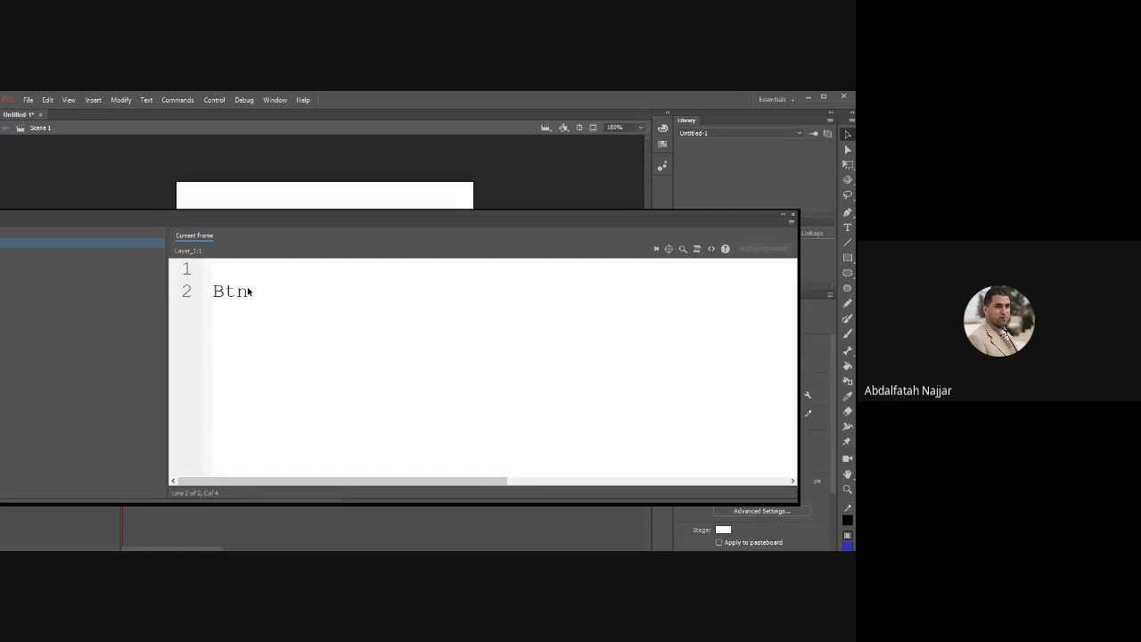
- Extend the Btn line with .addEventListener(MouseEvent.CLICK,abed,false,0,true and start a new line below it
text(.addEventLi)
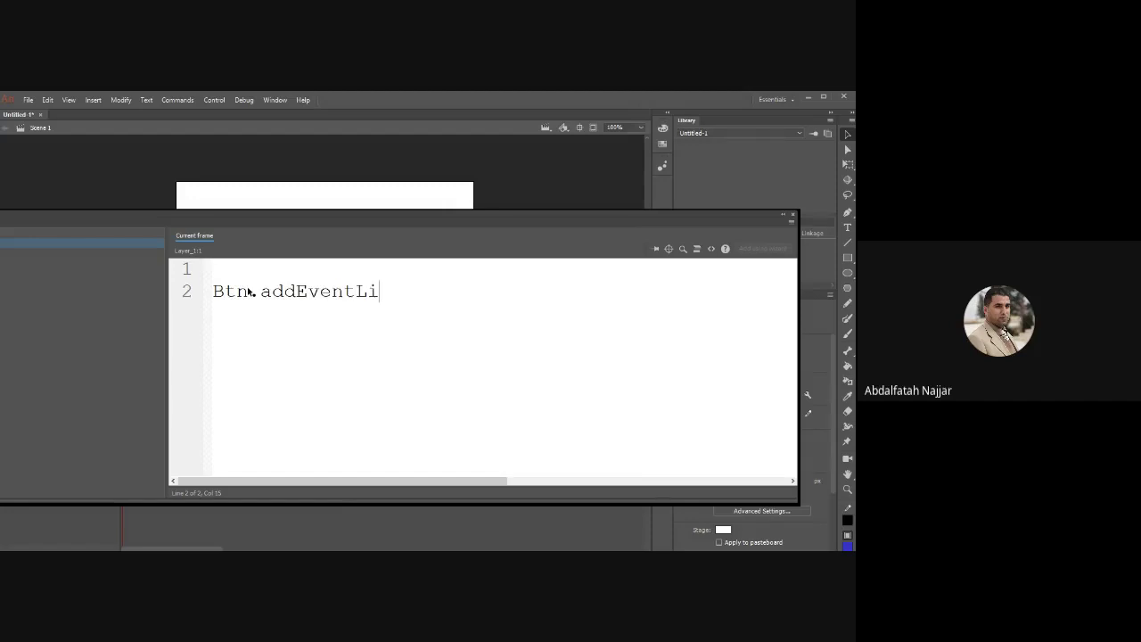
text(stener(MouseE)
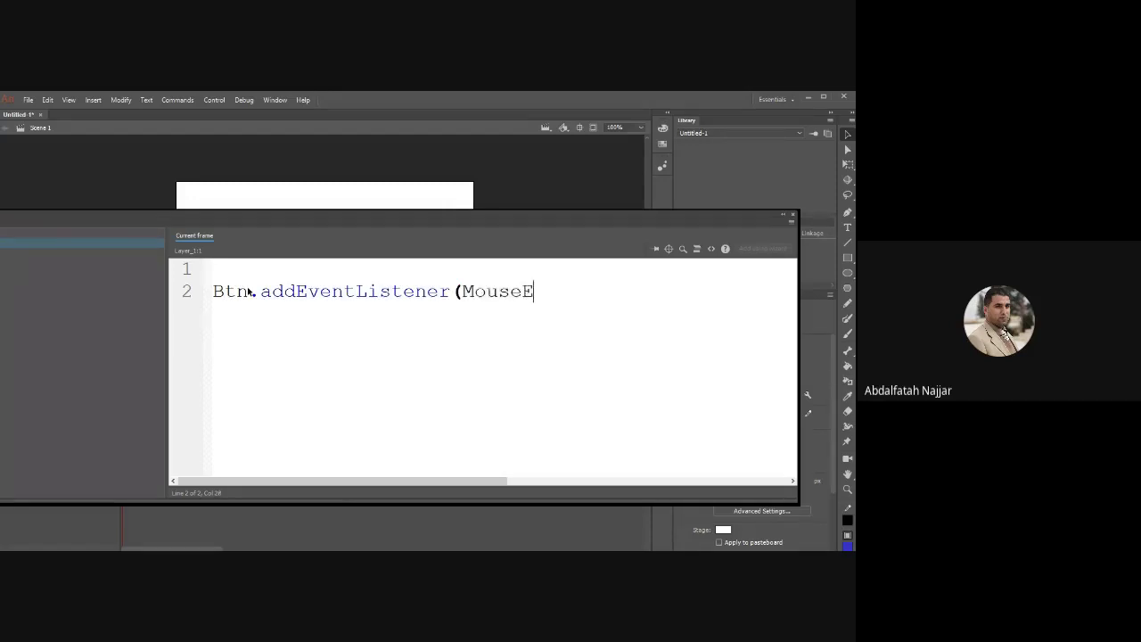
text(vent.CLICK,abed)
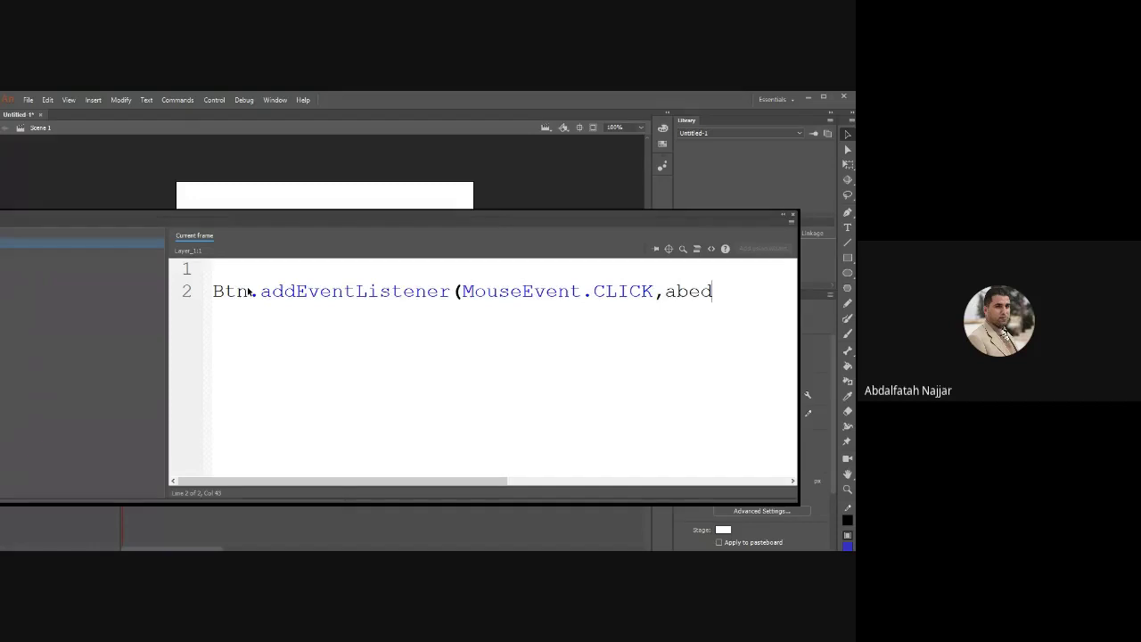
text(,false,0,true)
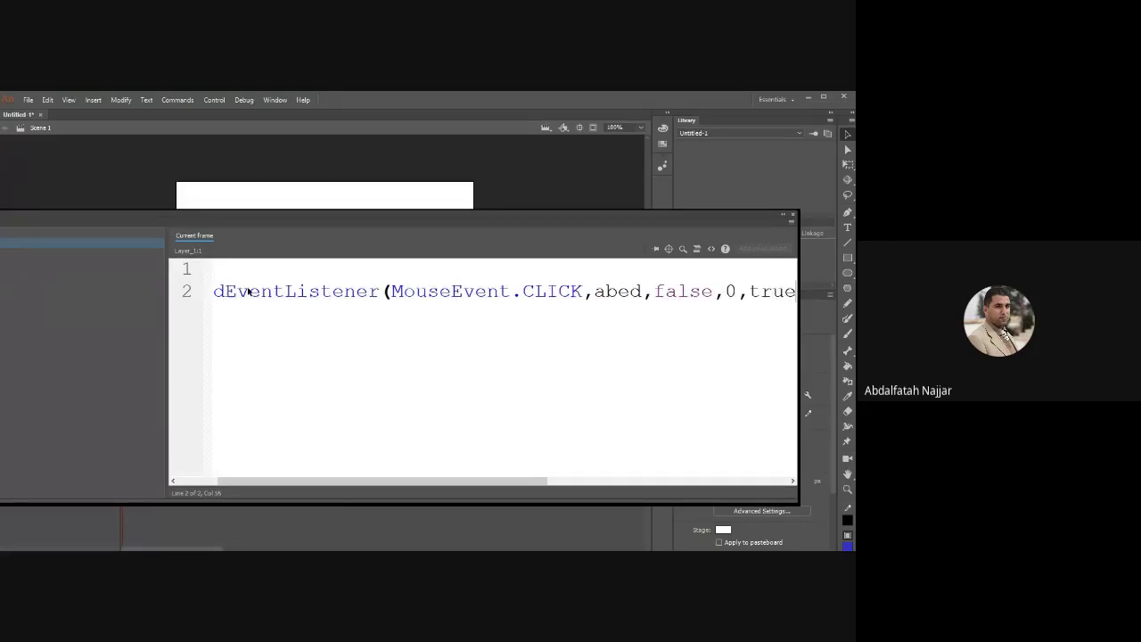
key(Return)
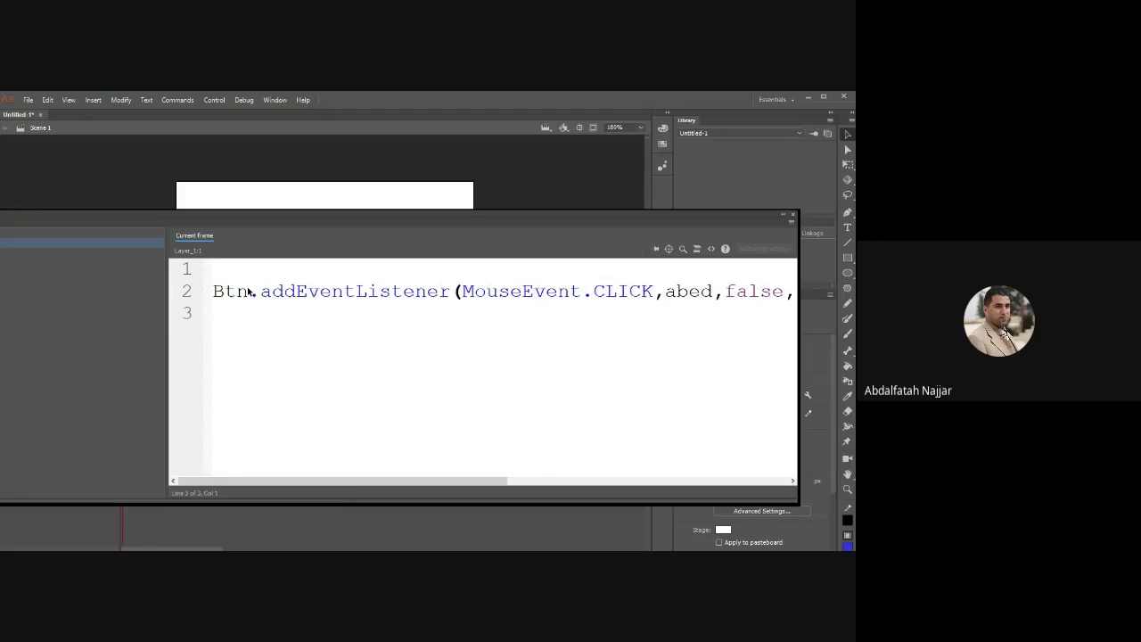
text(funct)
key(BackSpace)
key(BackSpace)
key(BackSpace)
text(ctio)
key(BackSpace)
key(BackSpace)
key(BackSpace)
key(BackSpace)
key(BackSpace)
key(BackSpace)
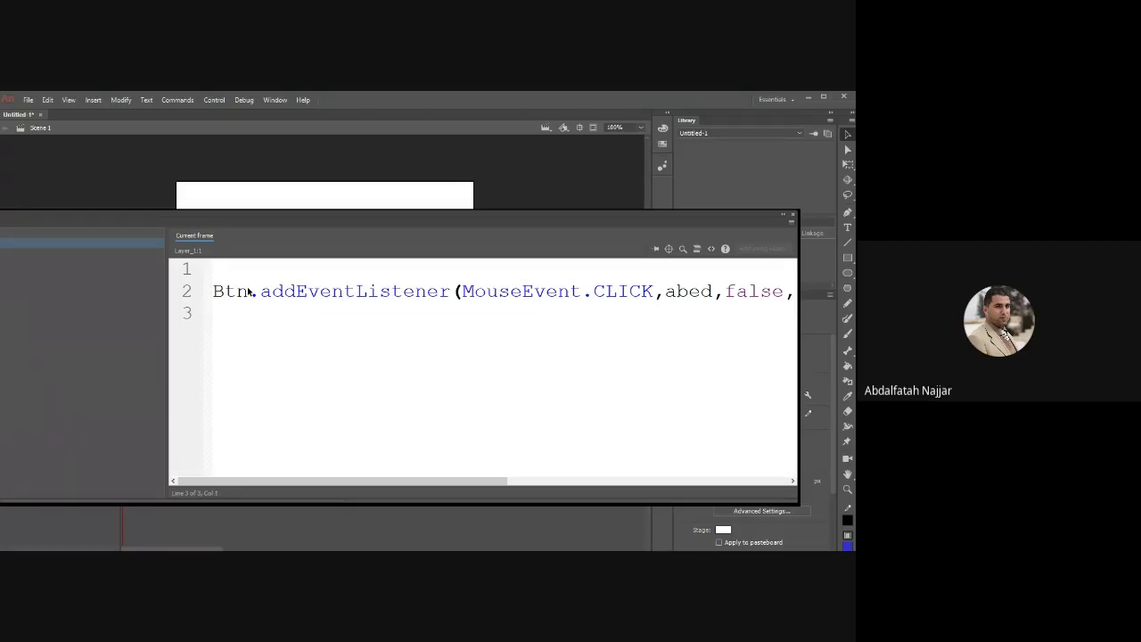
- Declare the variable on line 3 with var num:int =0; and start a new line
text(var )
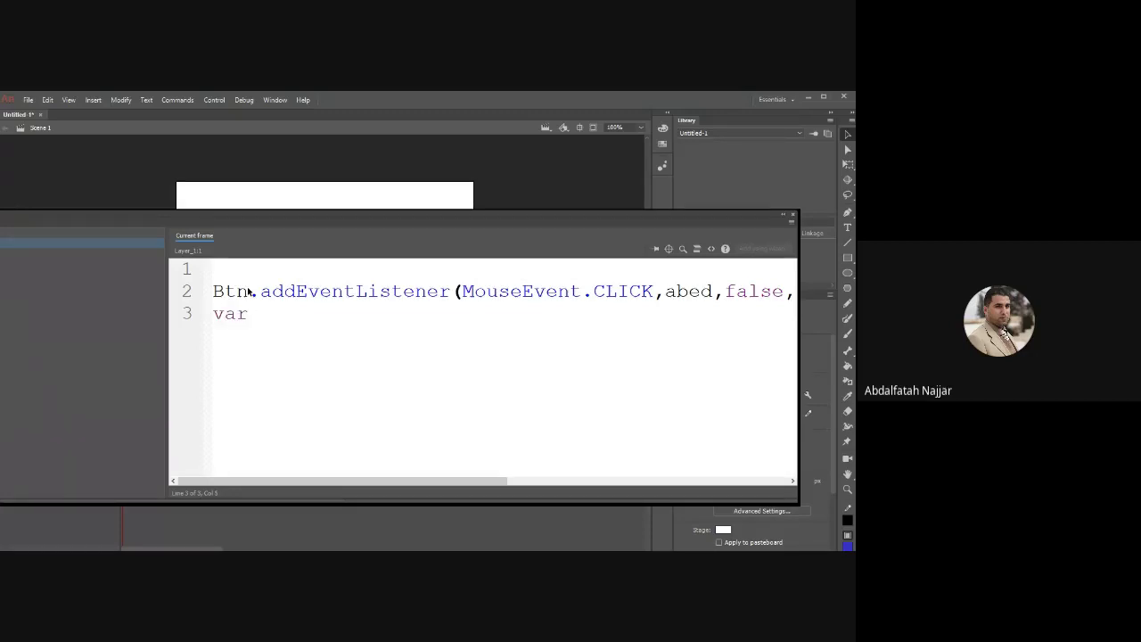
text(num:int =0;)
key(Return)
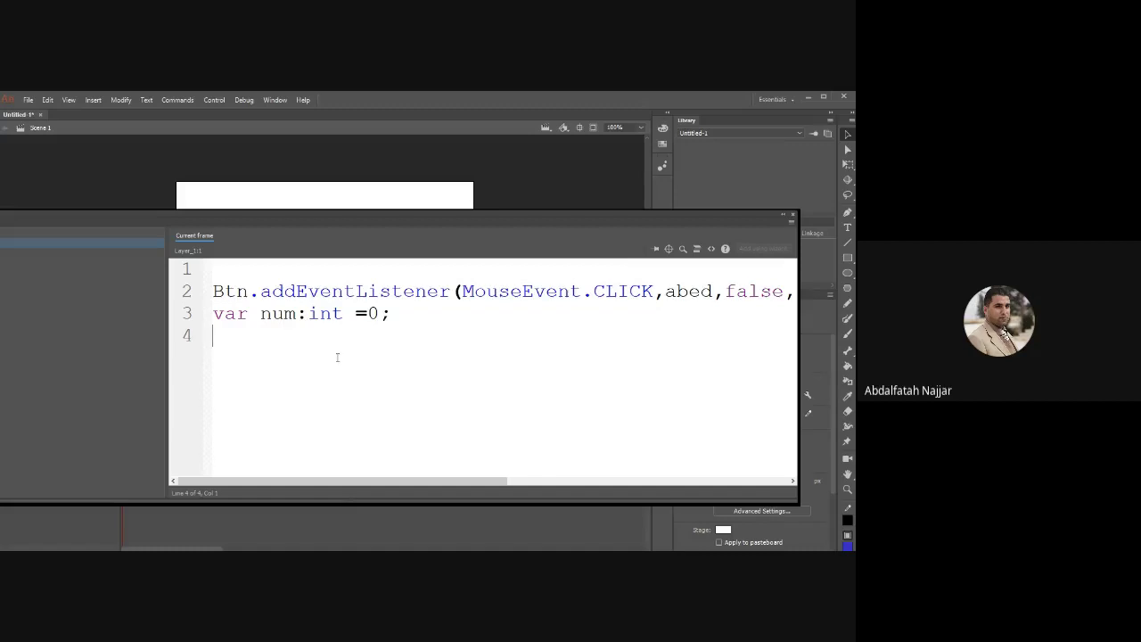
- Add the condition if(num>10); on the line directly below the num declaration
click(397, 313)
key(Return)
text(if(num>10))
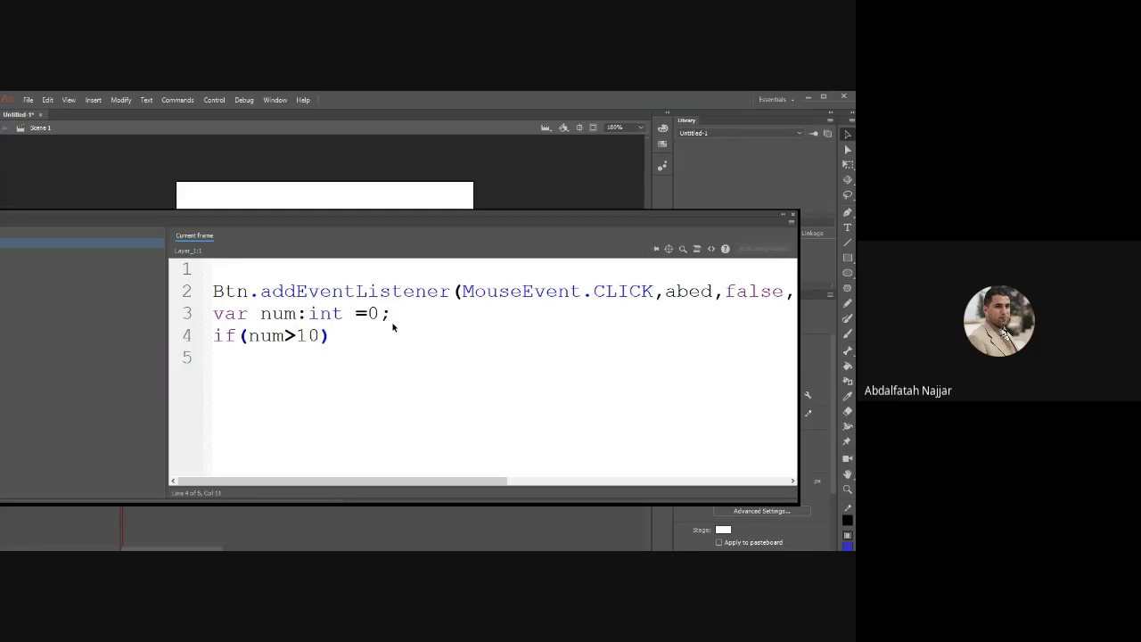
text(;)
key(Return)
- Insert the function block function (e:MouseEvent):void{ } between the event listener line and the num declaration
click(217, 315)
key(Return)
key(Up)
text(f)
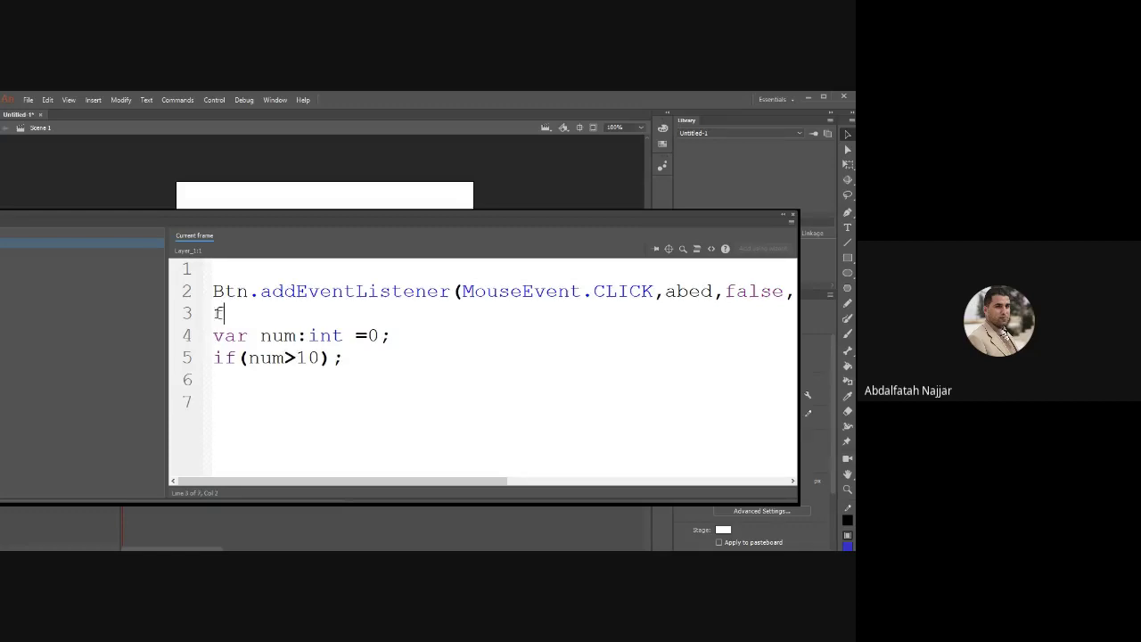
text(unction (e:)
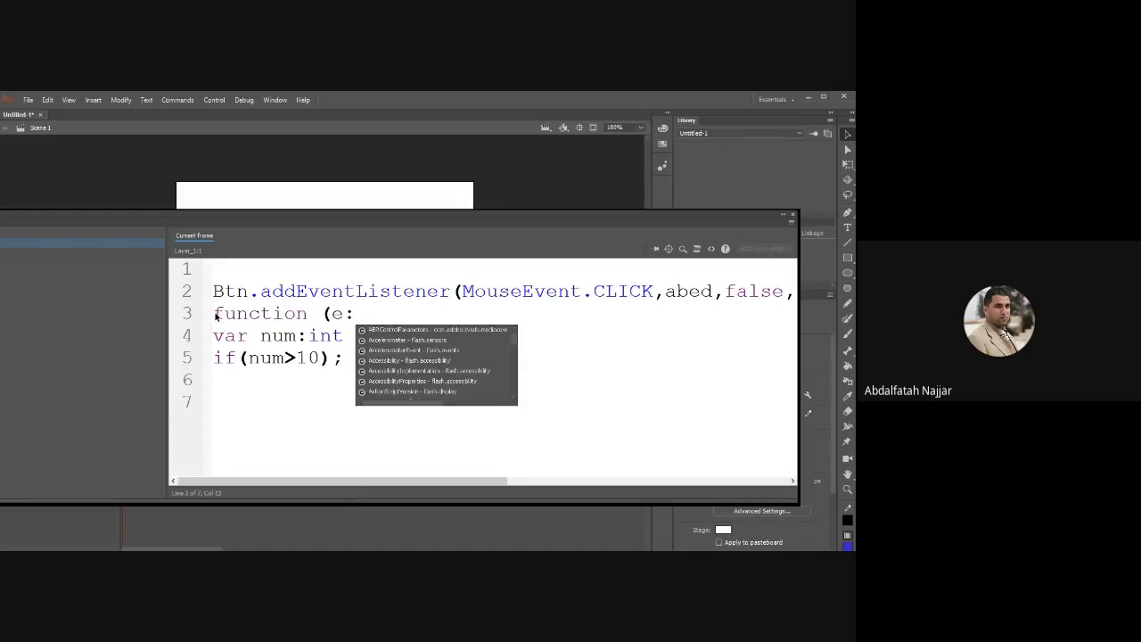
text(MouseEve)
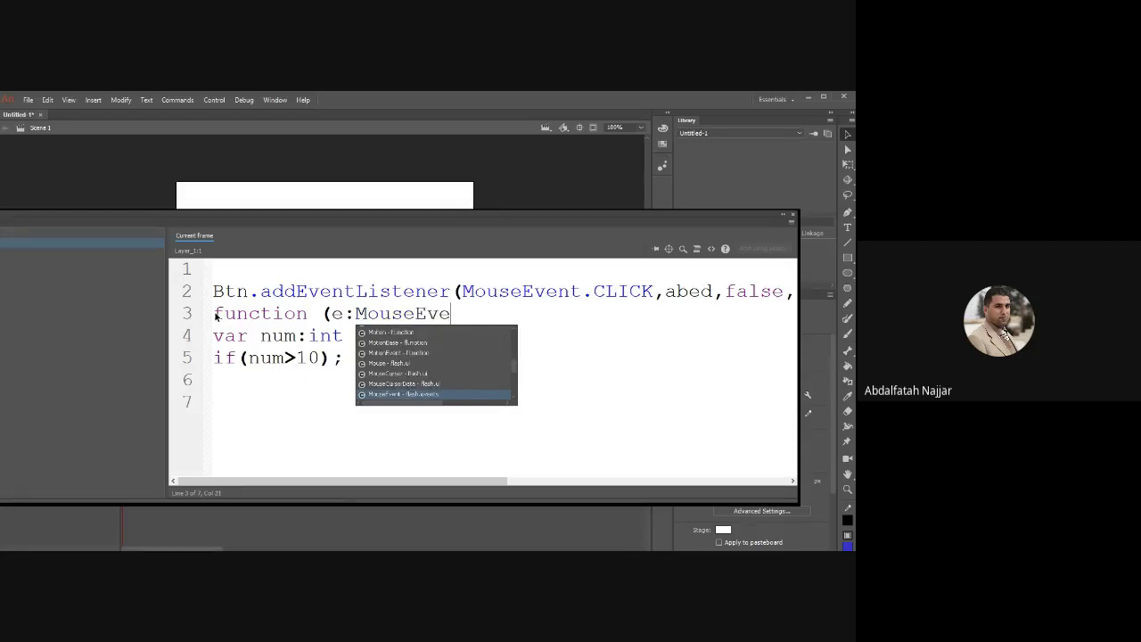
text(nt))
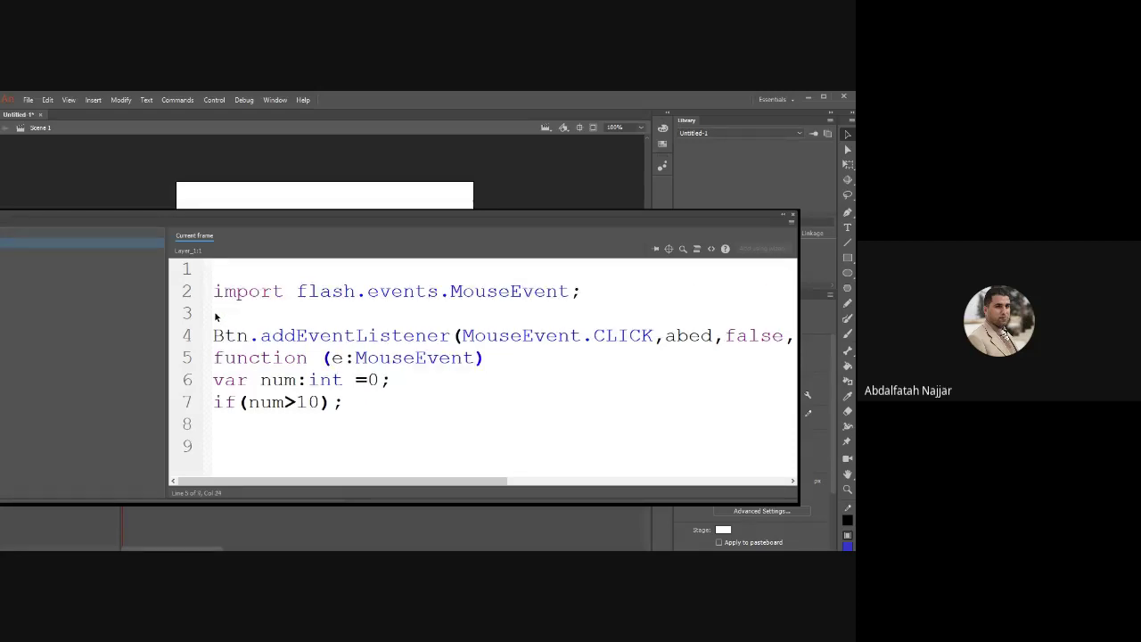
text(:void)
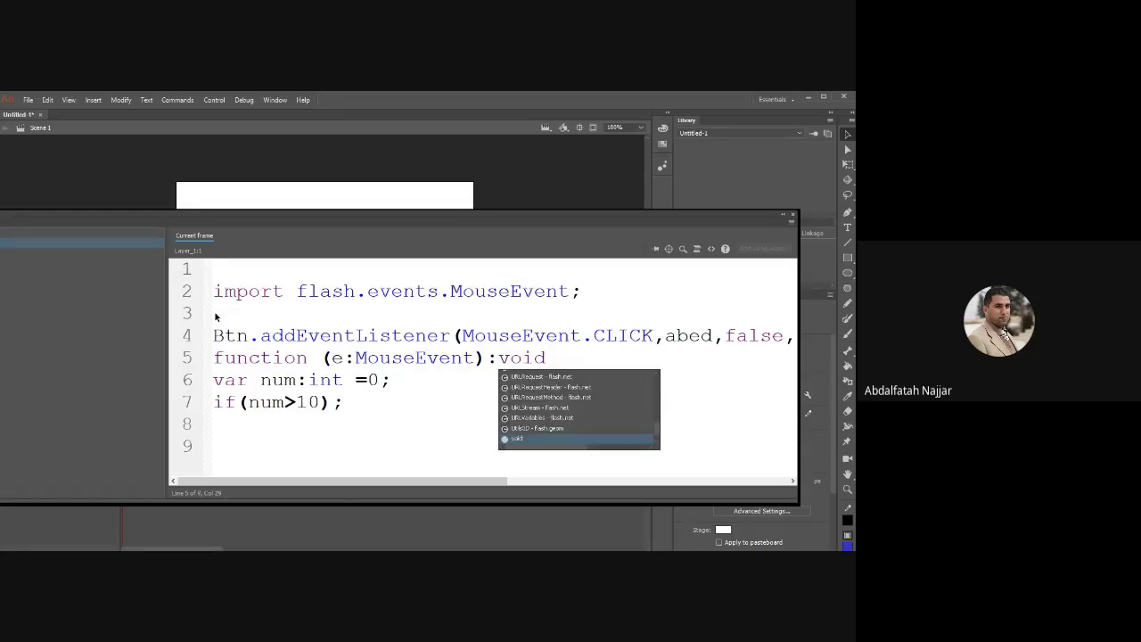
text({)
key(Return)
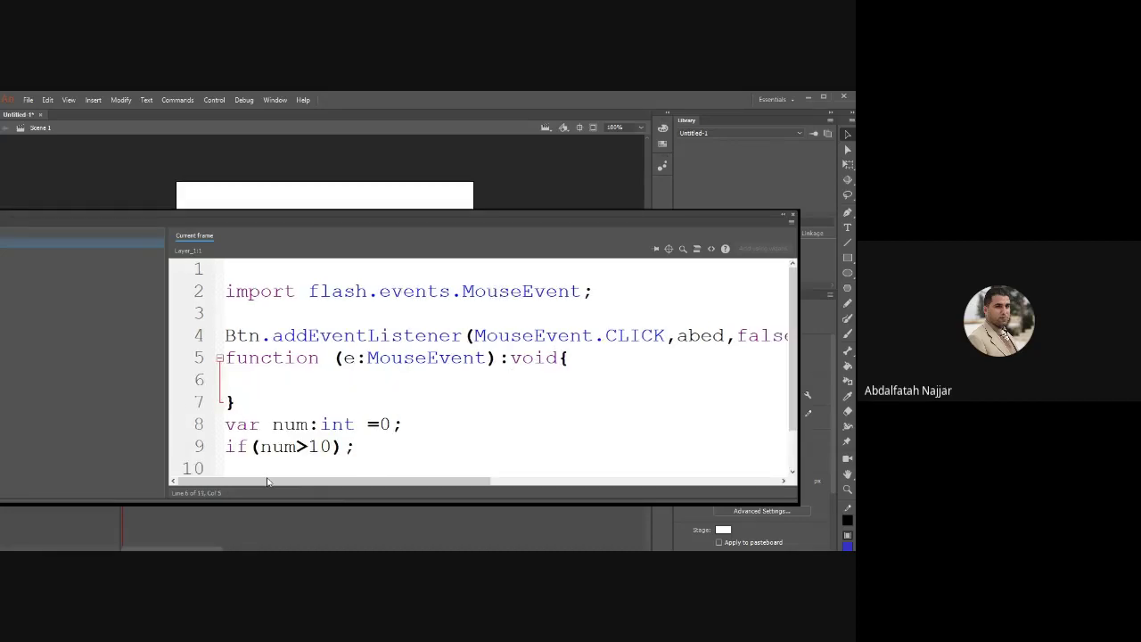
- Look at the Code Editor preferences once more and dismiss them without changes
drag(356, 446, 228, 431)
click(551, 403)
click(47, 100)
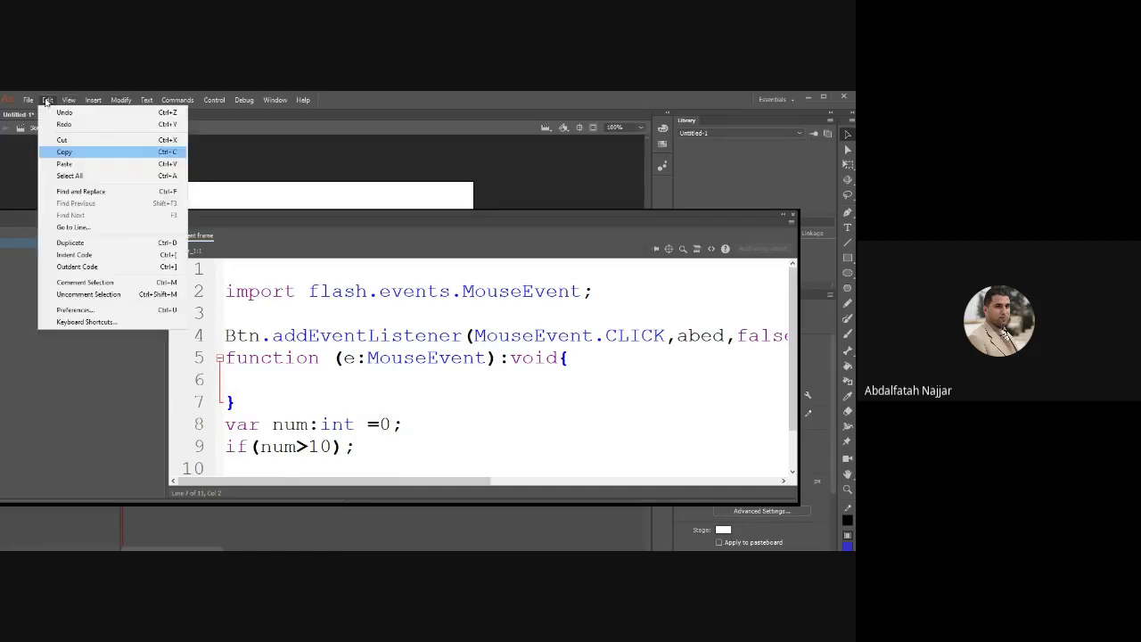
click(95, 309)
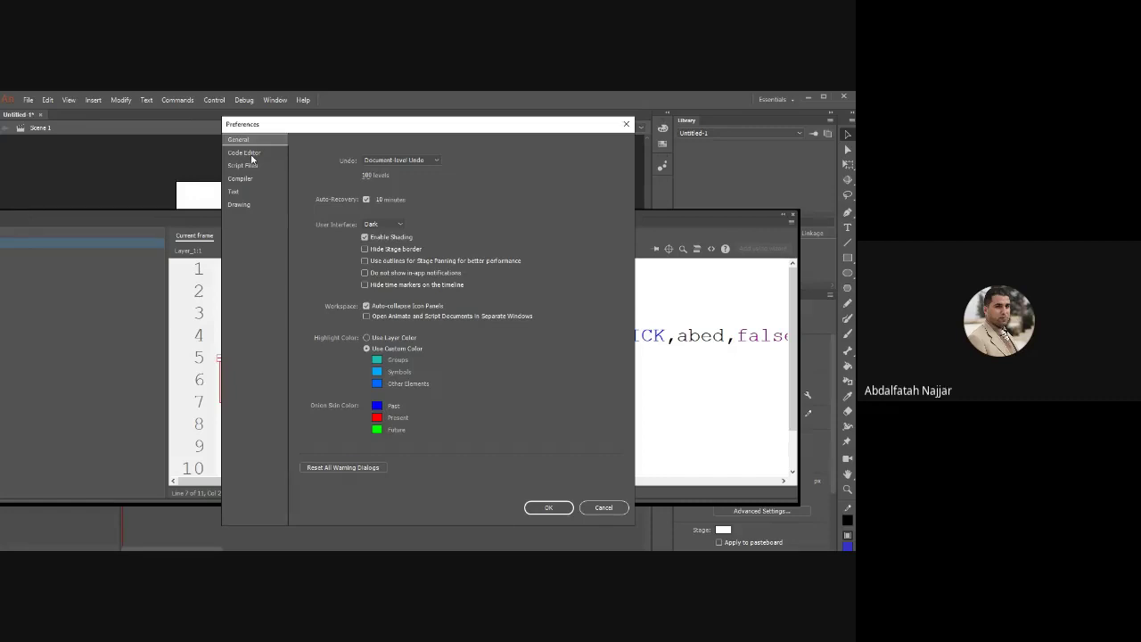
click(251, 154)
click(626, 125)
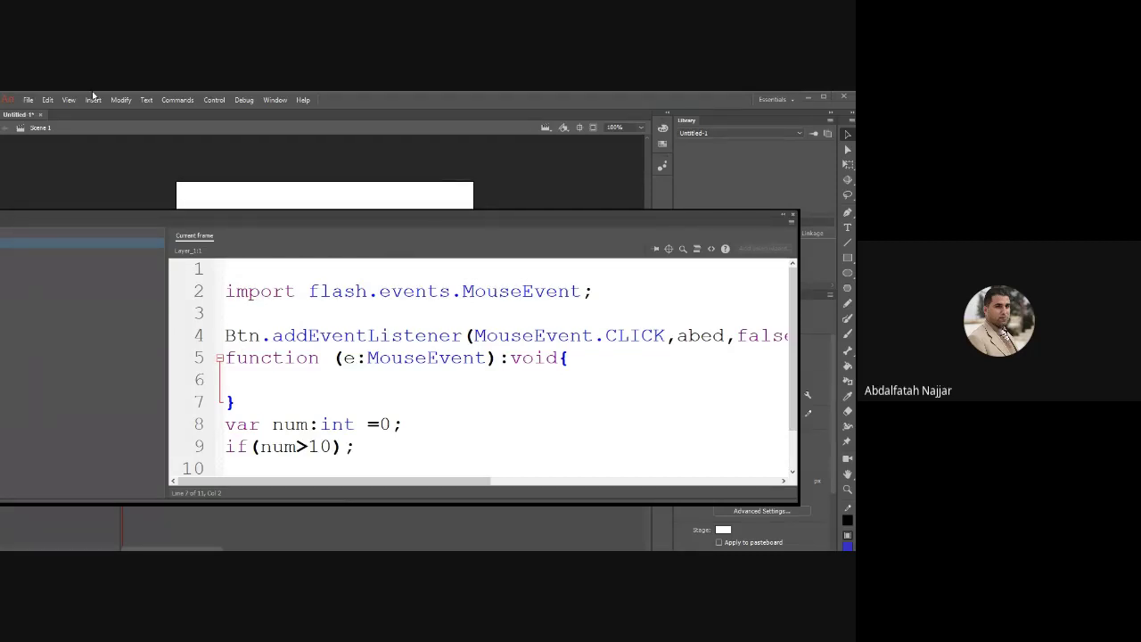
- Reopen the preferences and examine the Script Files, Text and Drawing categories
click(47, 100)
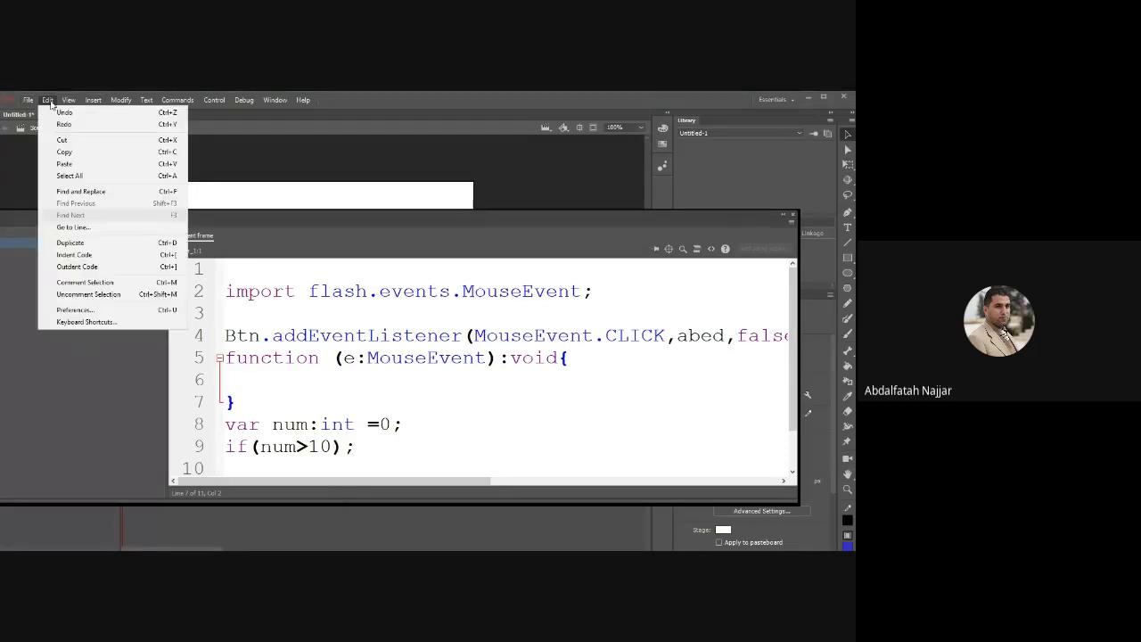
click(93, 311)
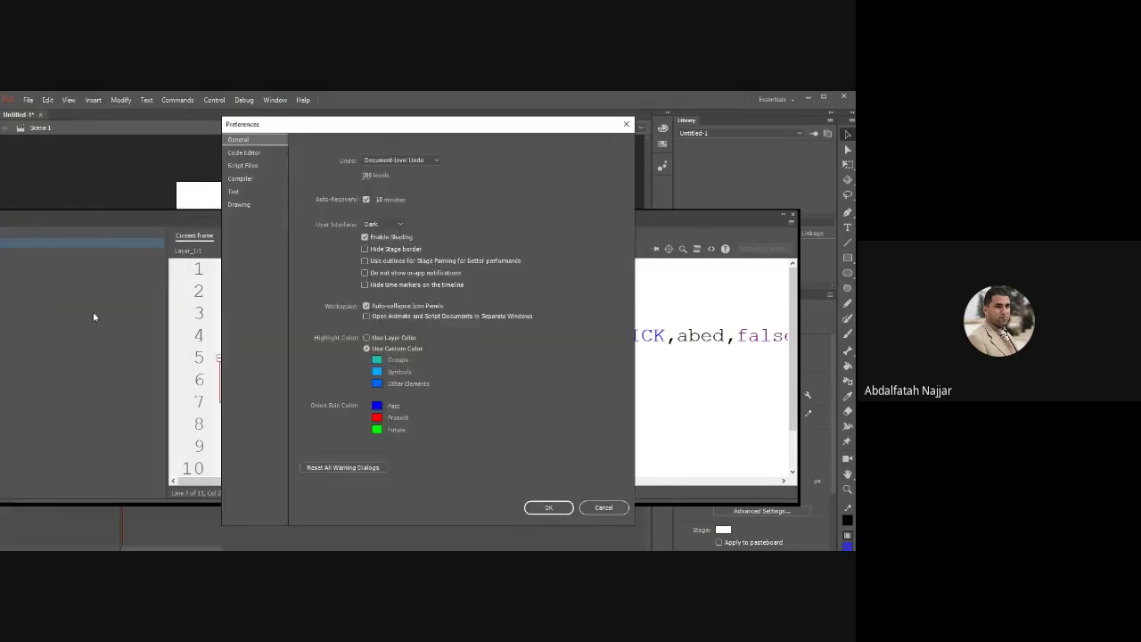
click(242, 166)
click(236, 193)
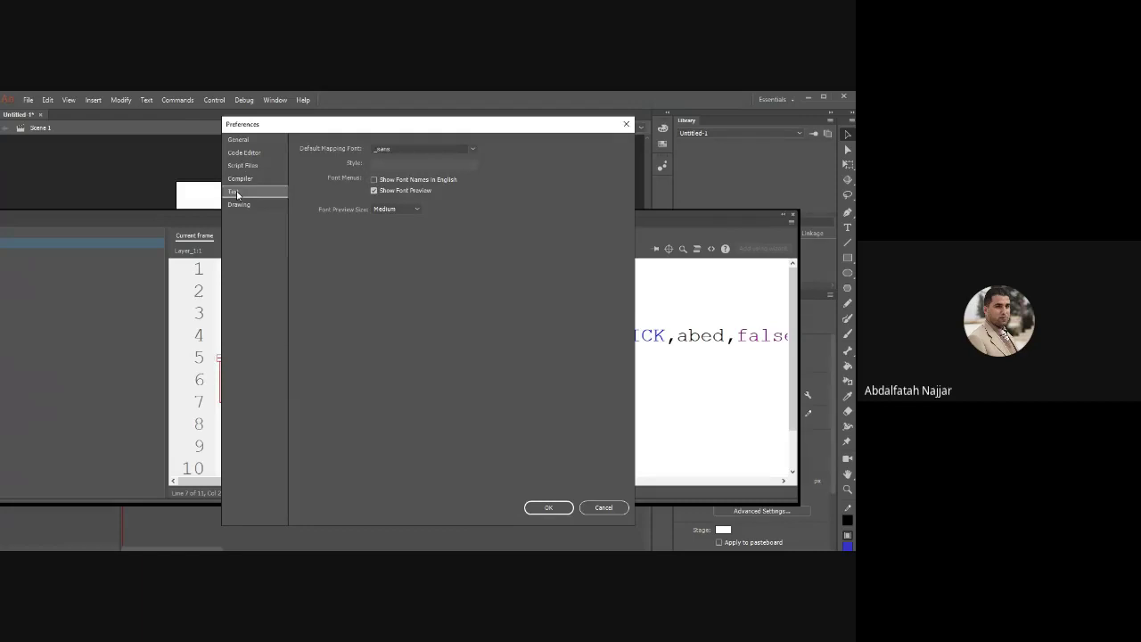
click(238, 204)
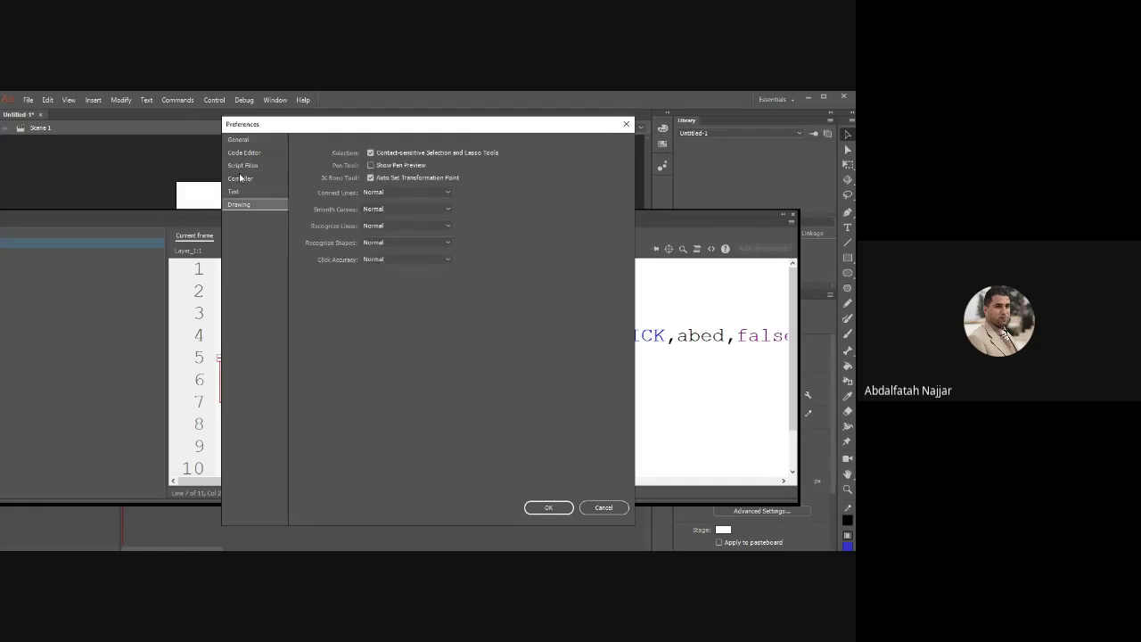
- Examine the font choices in the Code Editor preferences, keeping Courier New as the font
click(245, 152)
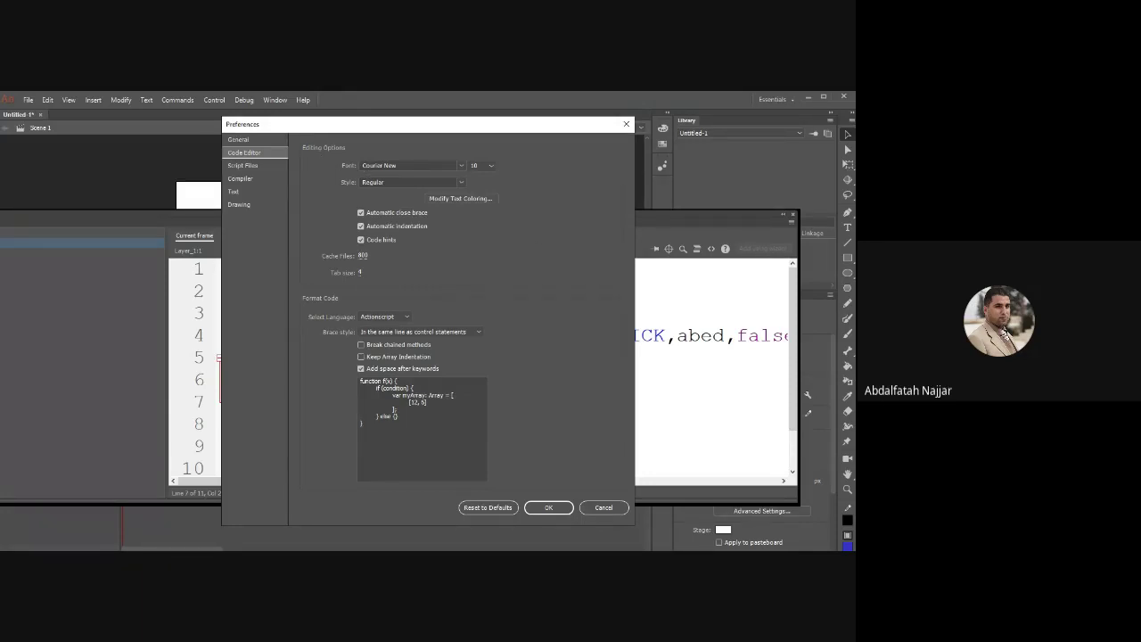
click(460, 166)
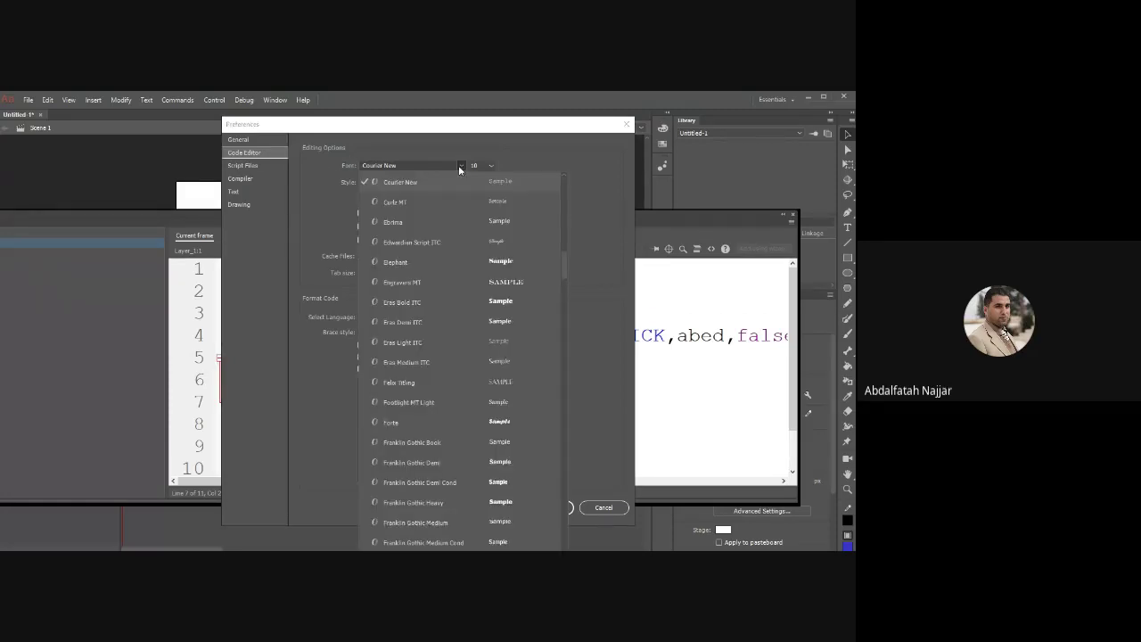
click(460, 167)
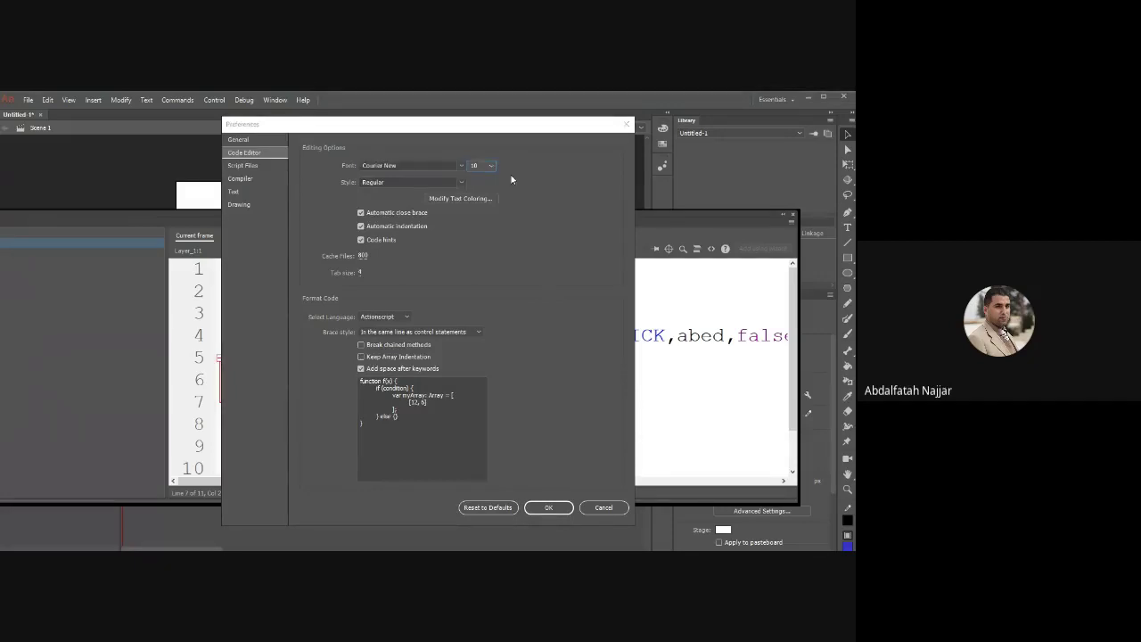
click(460, 165)
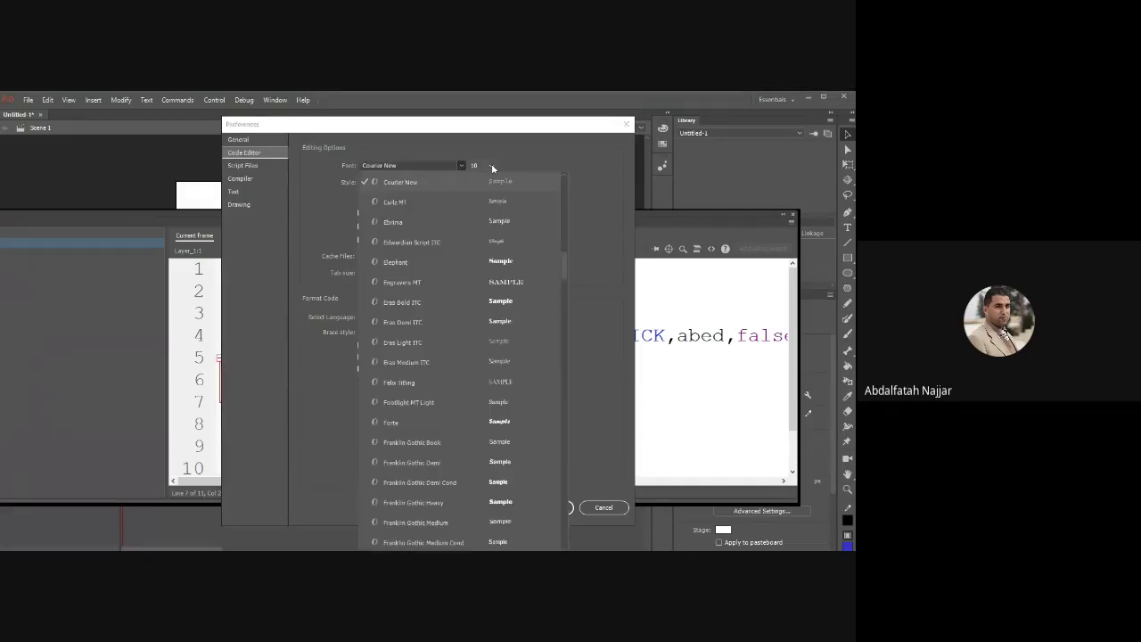
click(492, 166)
click(461, 166)
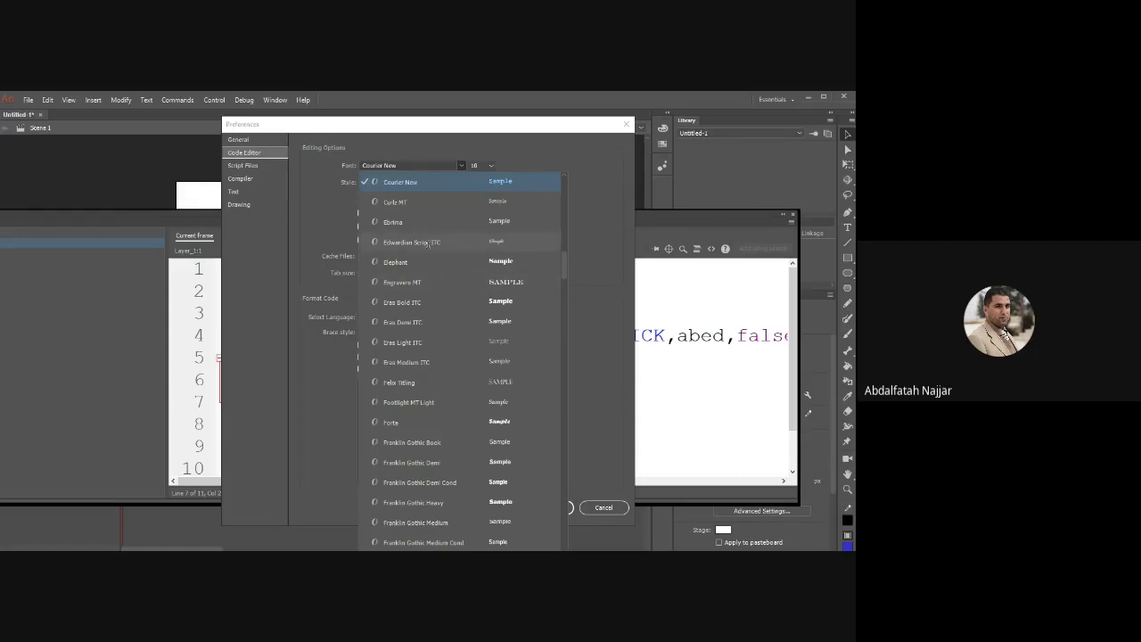
click(463, 166)
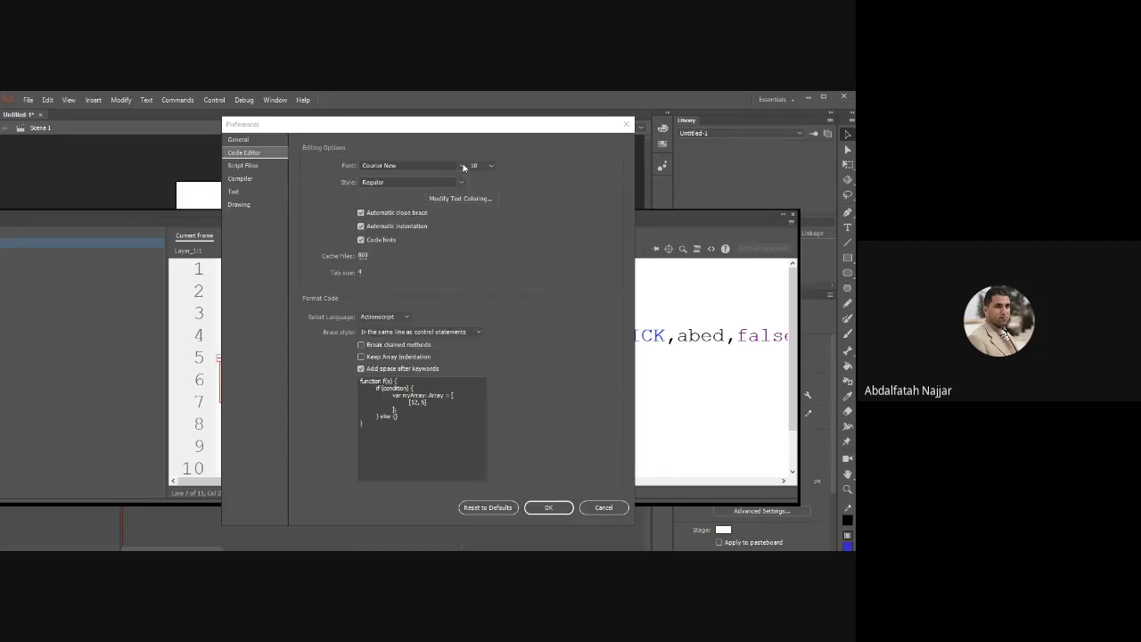
- Set the code editor's font size to 16 and choose the Regular style
click(481, 166)
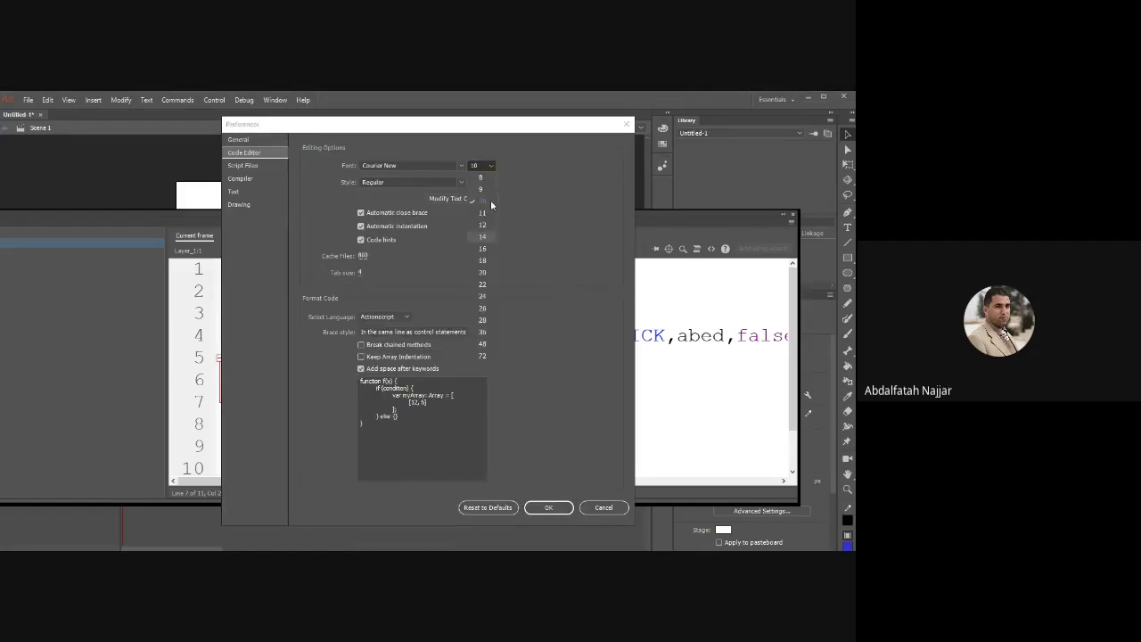
click(482, 236)
click(489, 165)
click(483, 248)
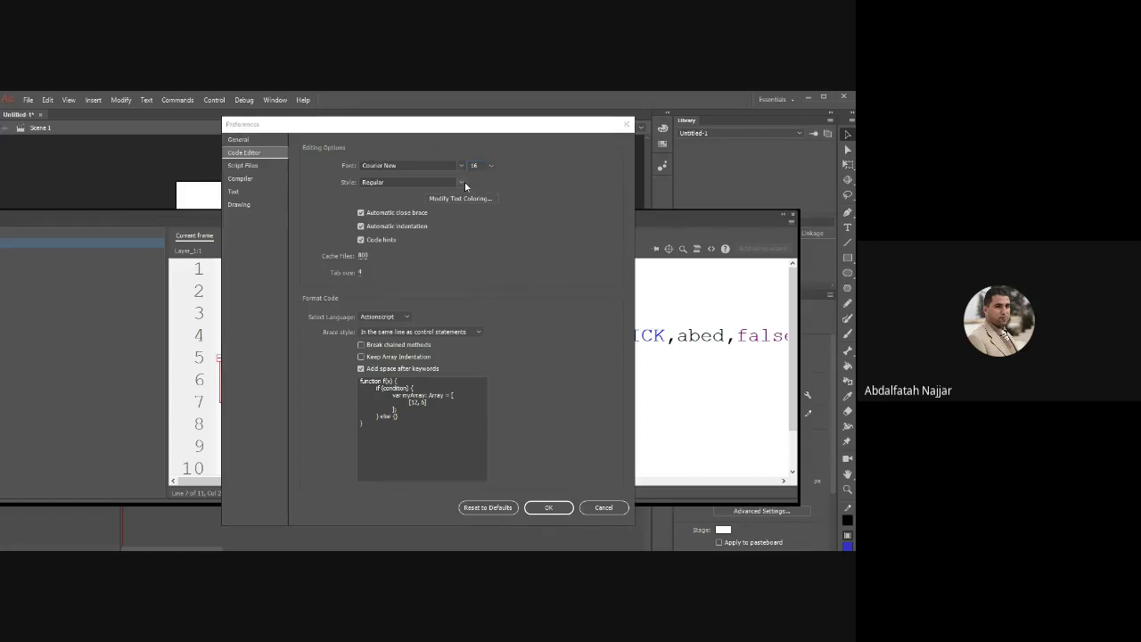
click(464, 182)
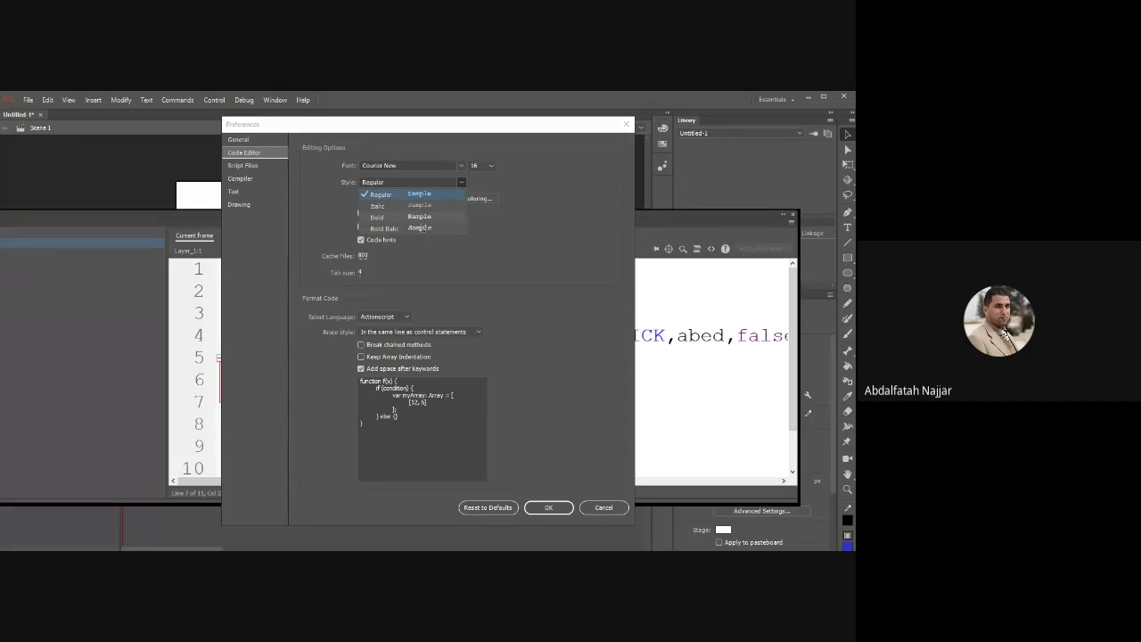
click(449, 191)
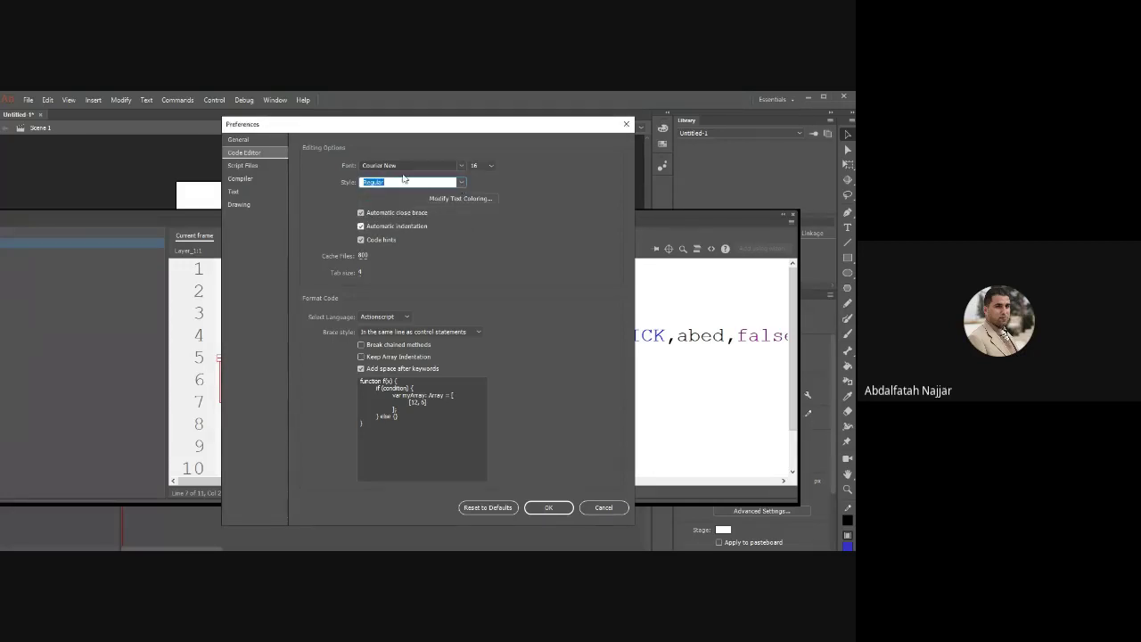
- Set the code editor's background colour to magenta in the text coloring settings and apply the preferences
click(461, 199)
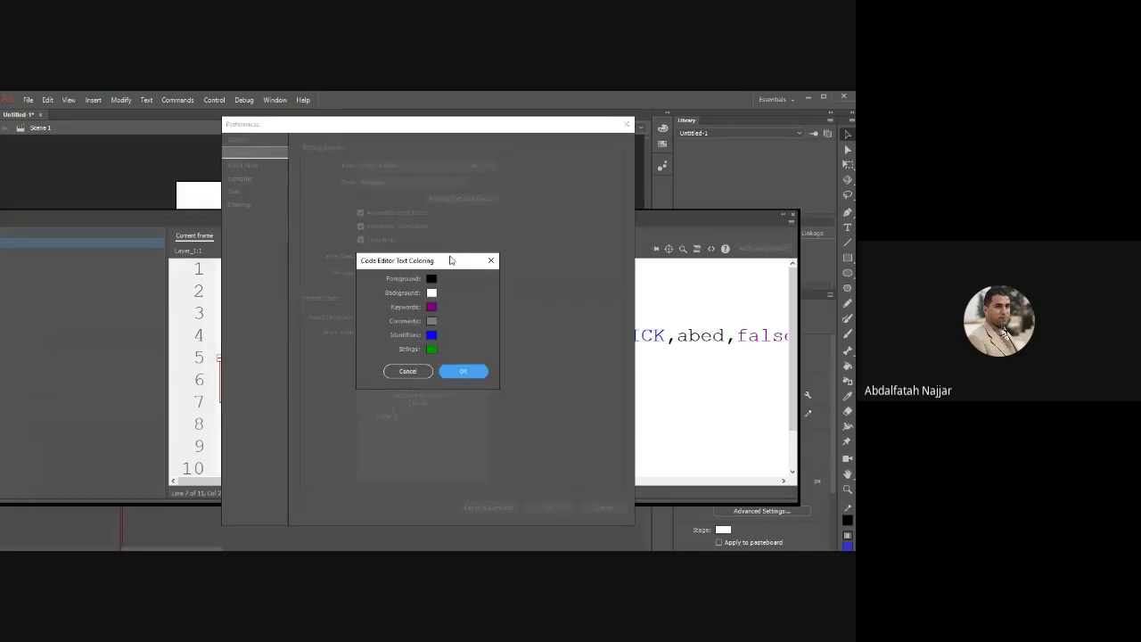
drag(451, 259, 413, 224)
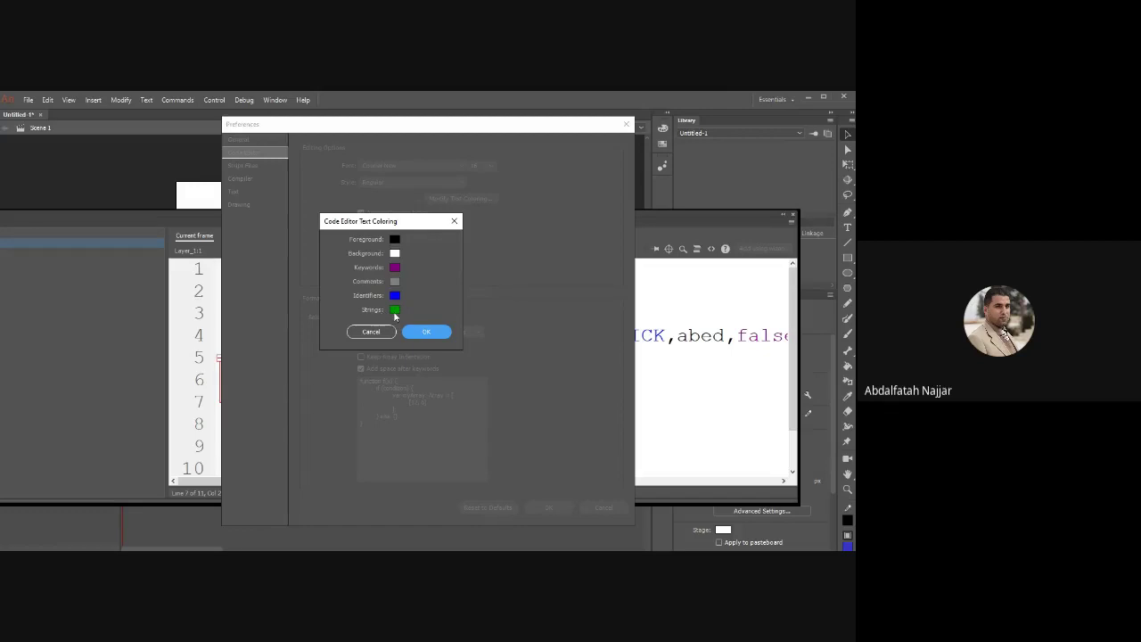
click(395, 254)
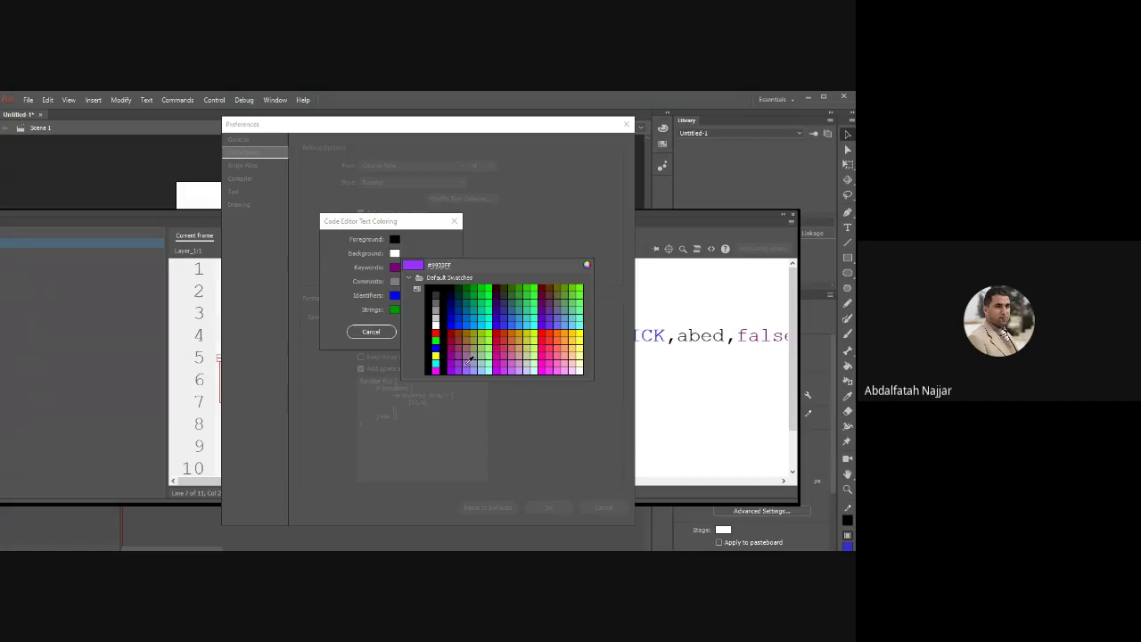
click(544, 359)
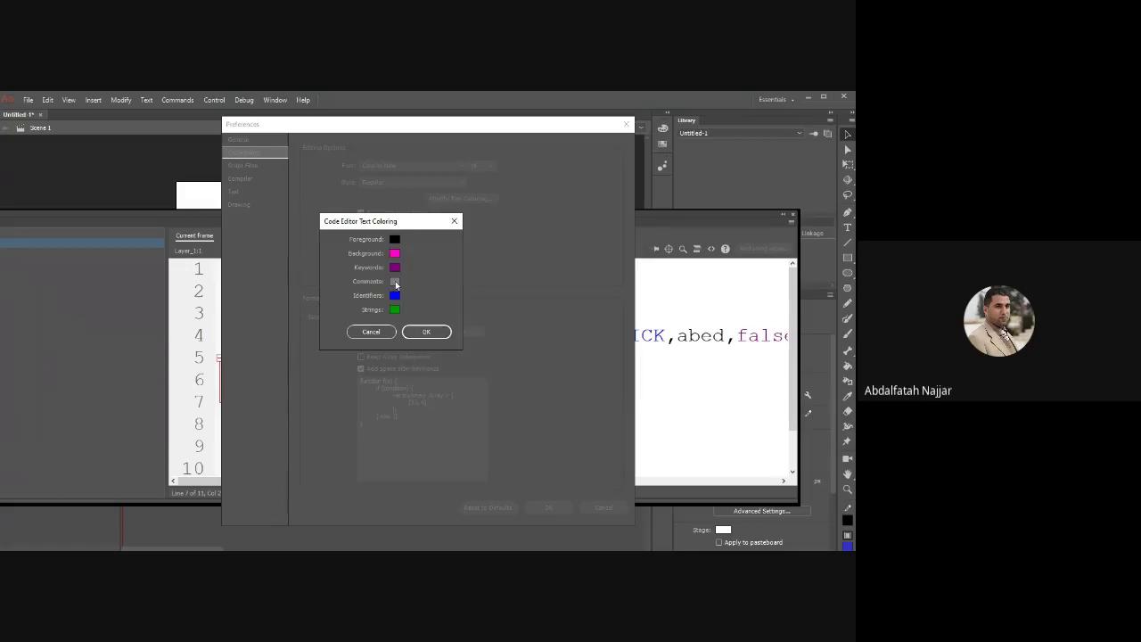
click(426, 331)
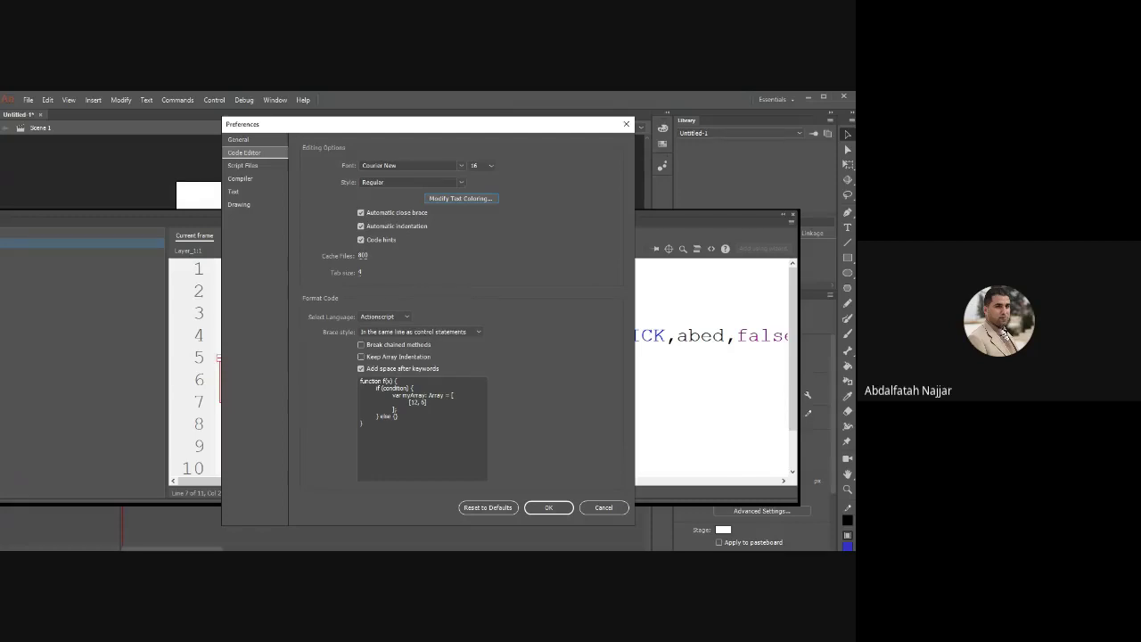
click(549, 507)
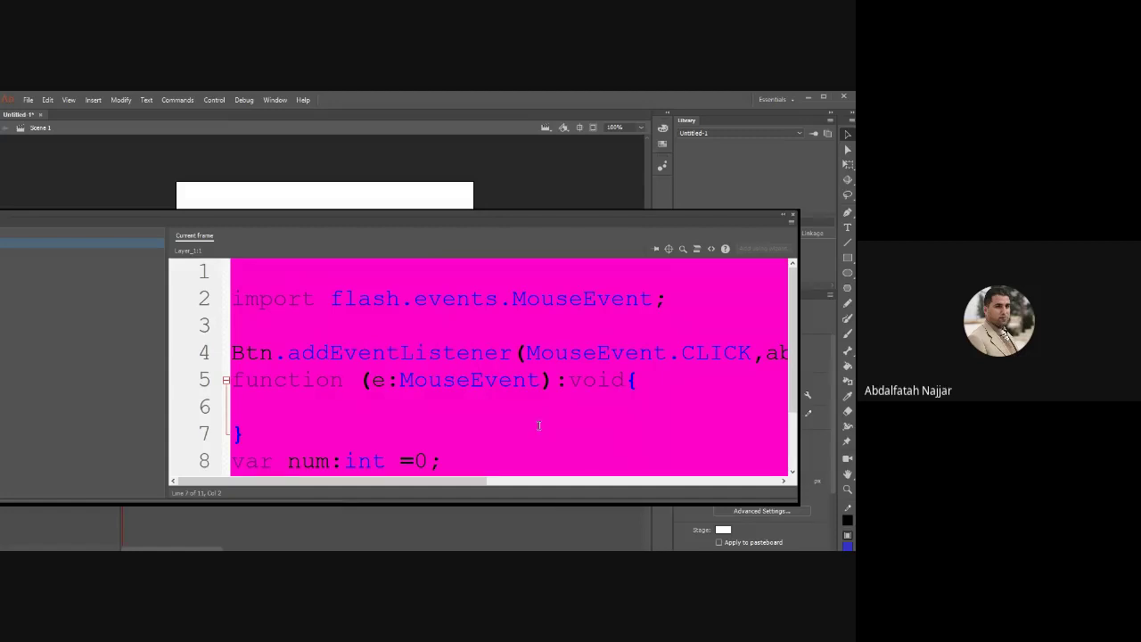
- Declare the variable var str:String = "Hi"; on line 10, directly below the if condition
scroll(539, 424, down, 1)
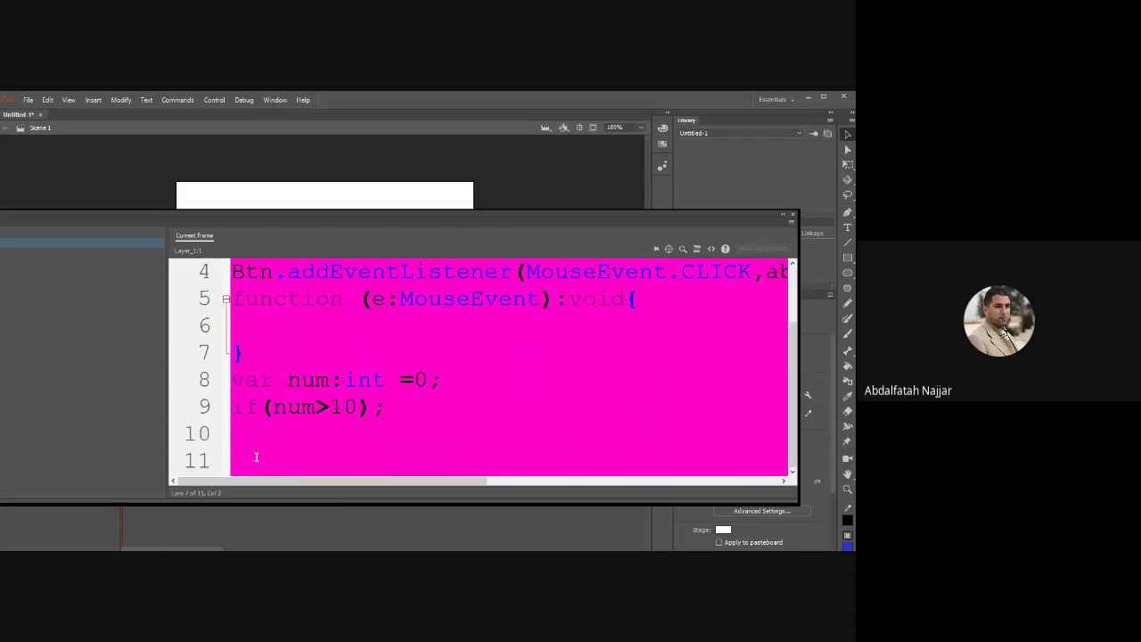
click(296, 449)
text(var str)
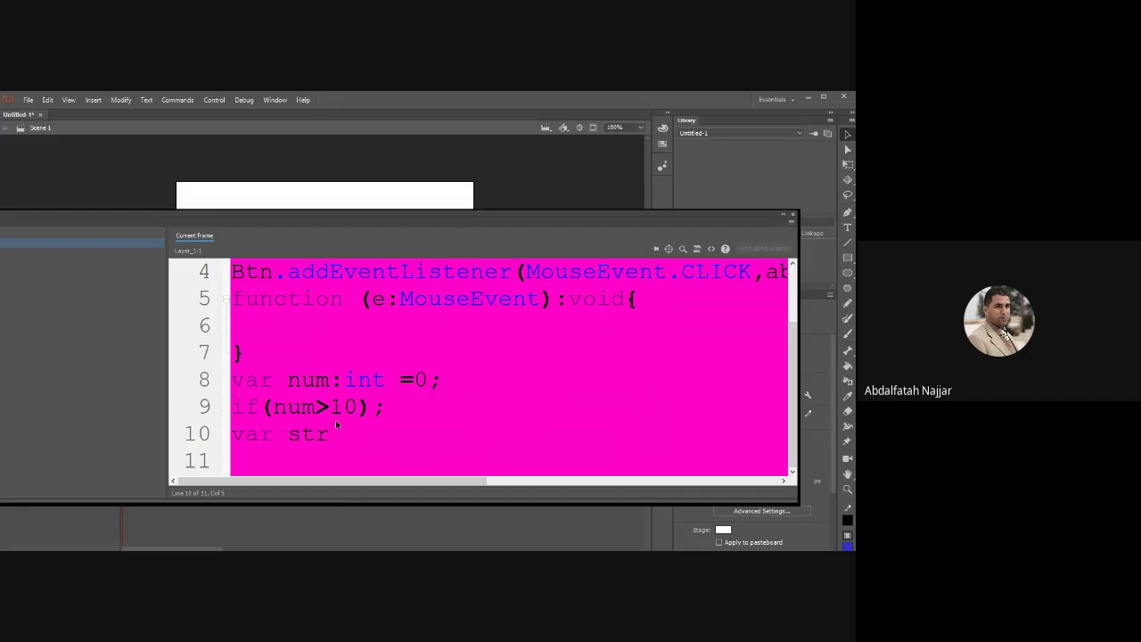
text(:Str)
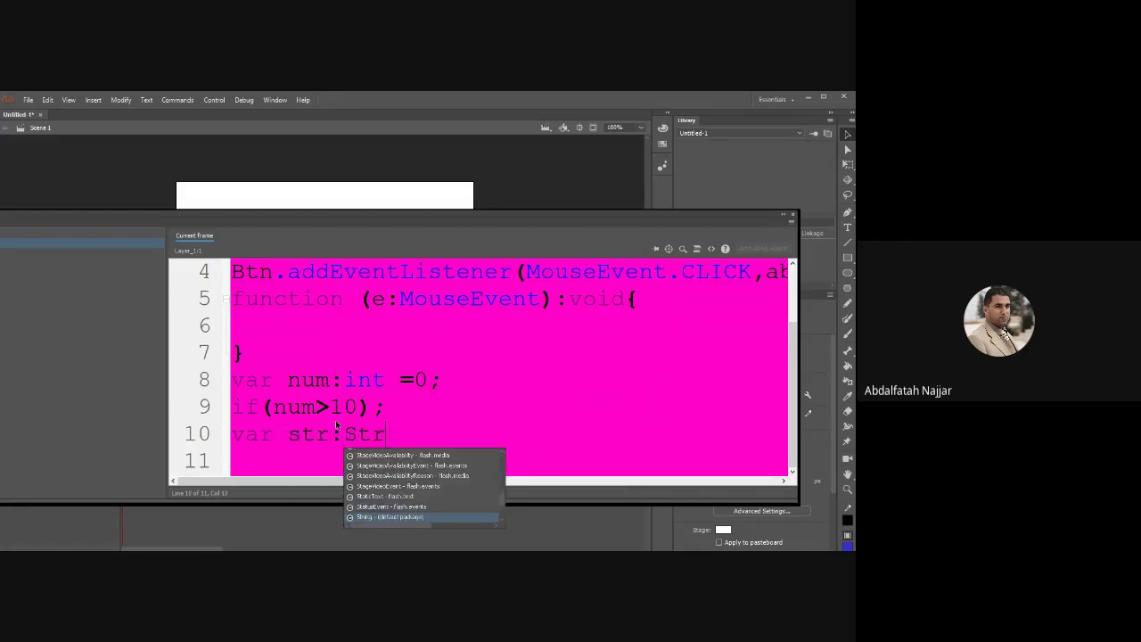
text(ing = )
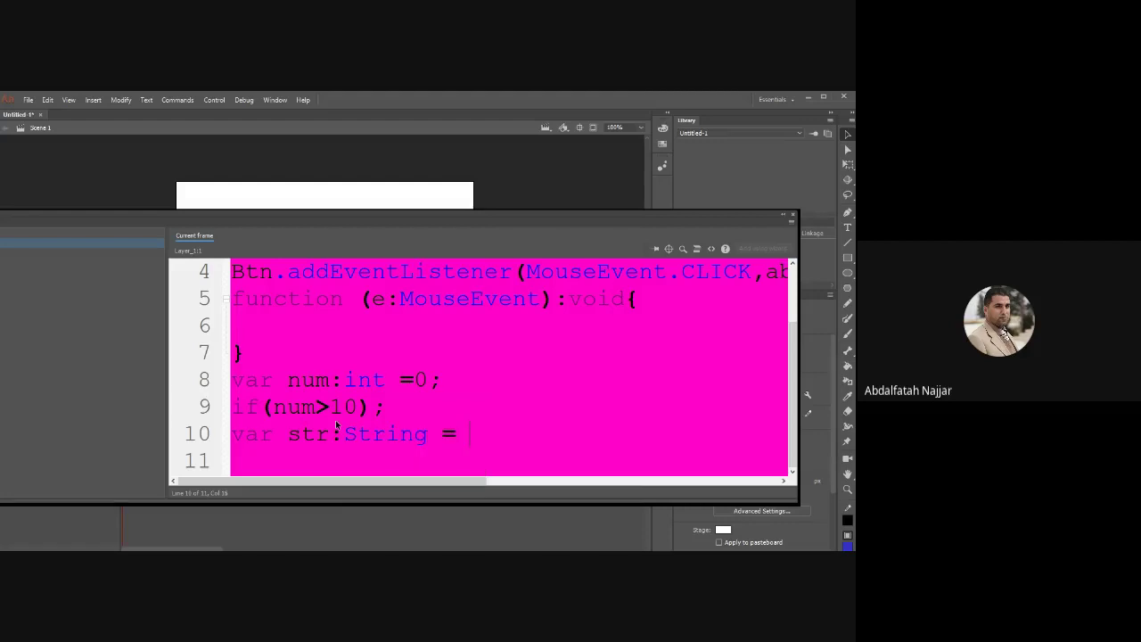
text("Hi";)
- Review the script's text colouring by highlighting the names Btn, str and num in the code
scroll(499, 408, up, 1)
scroll(484, 377, down, 1)
drag(274, 272, 230, 272)
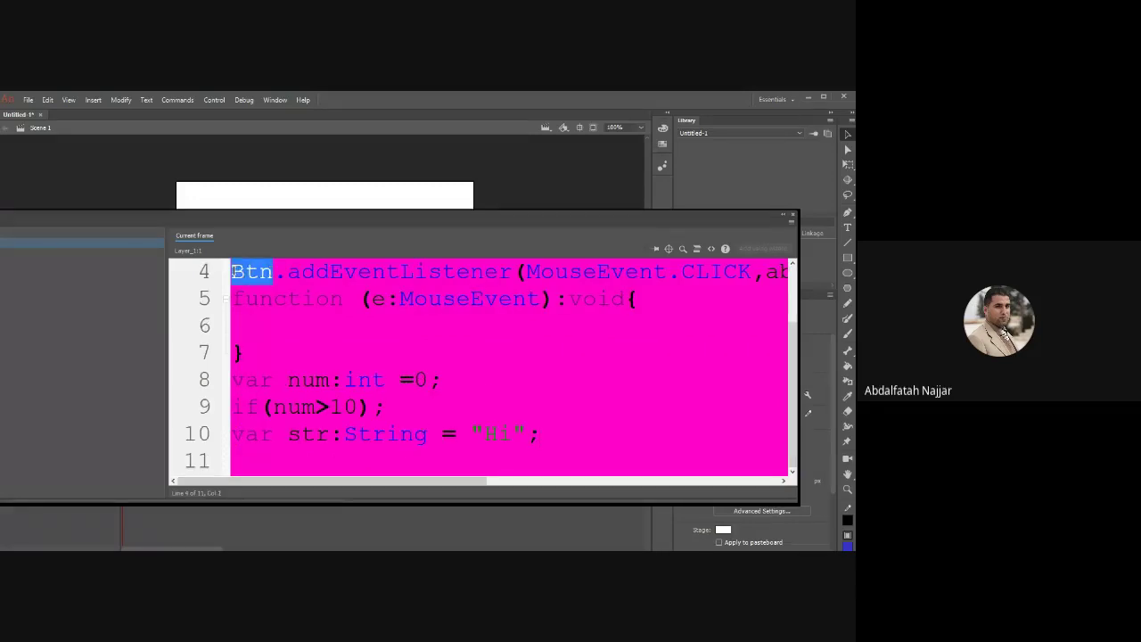
double_click(295, 407)
double_click(309, 435)
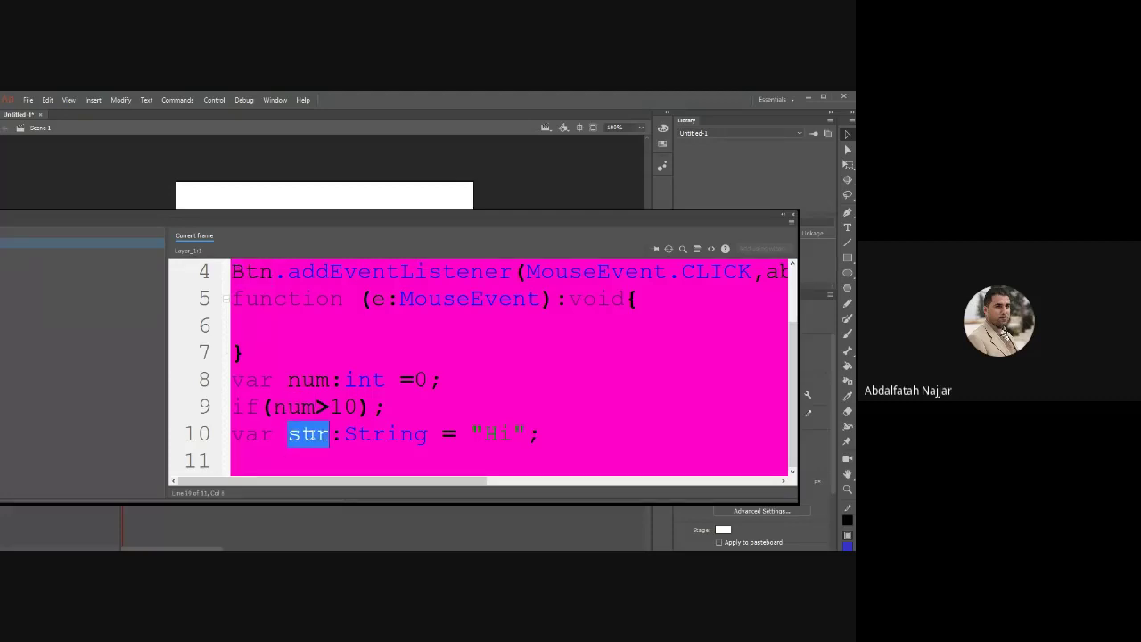
double_click(299, 379)
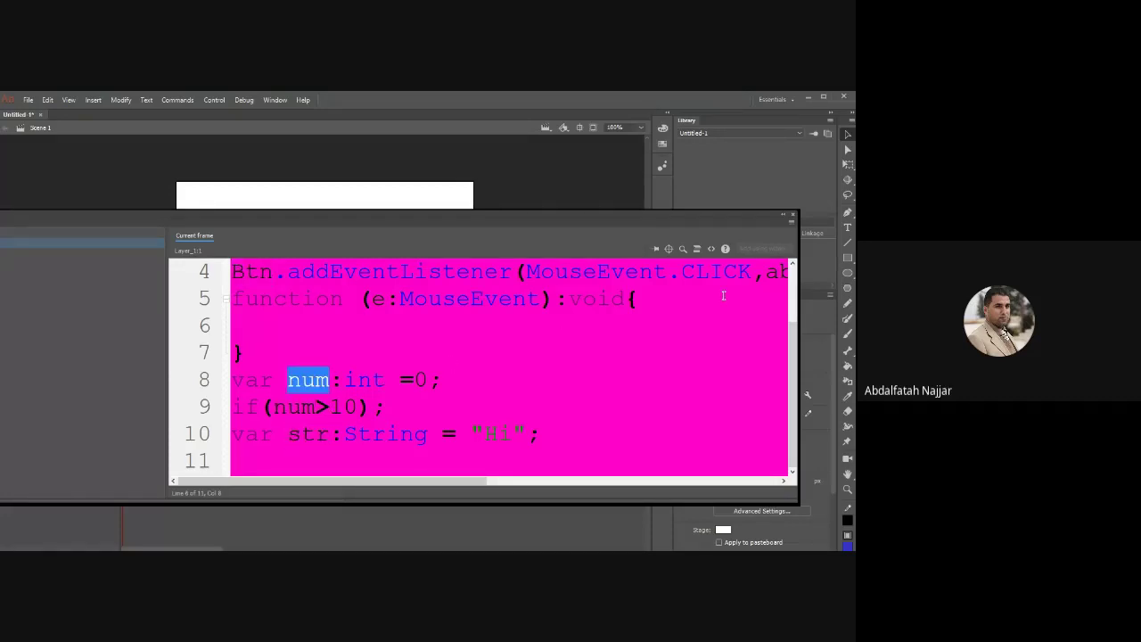
click(767, 273)
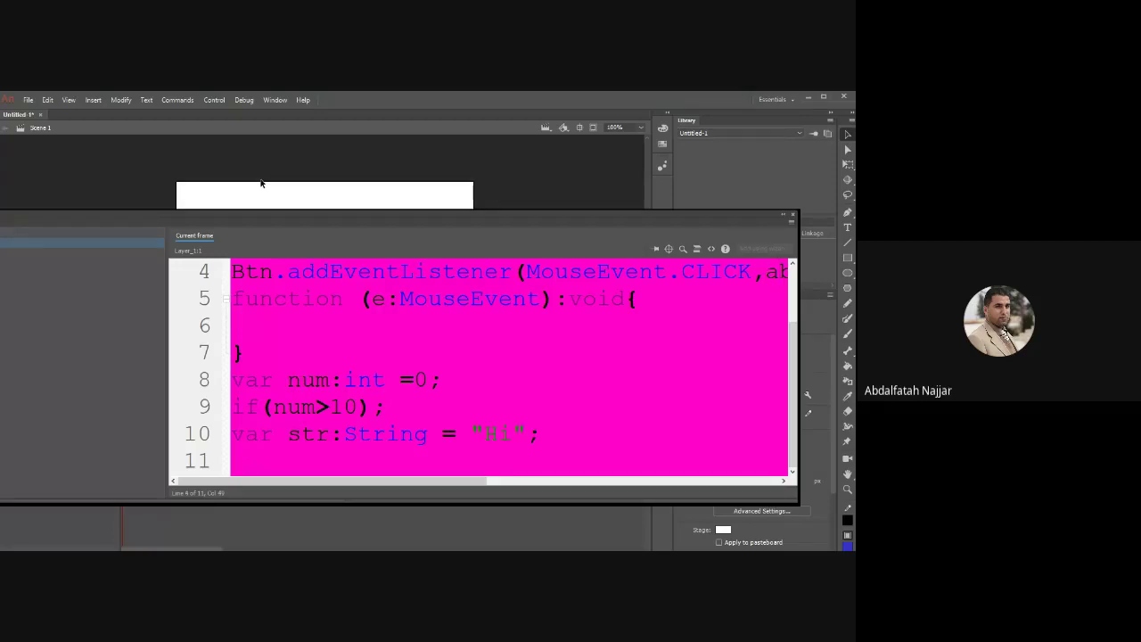
- Reopen the Code Editor text coloring settings and set the background colour to white
click(49, 100)
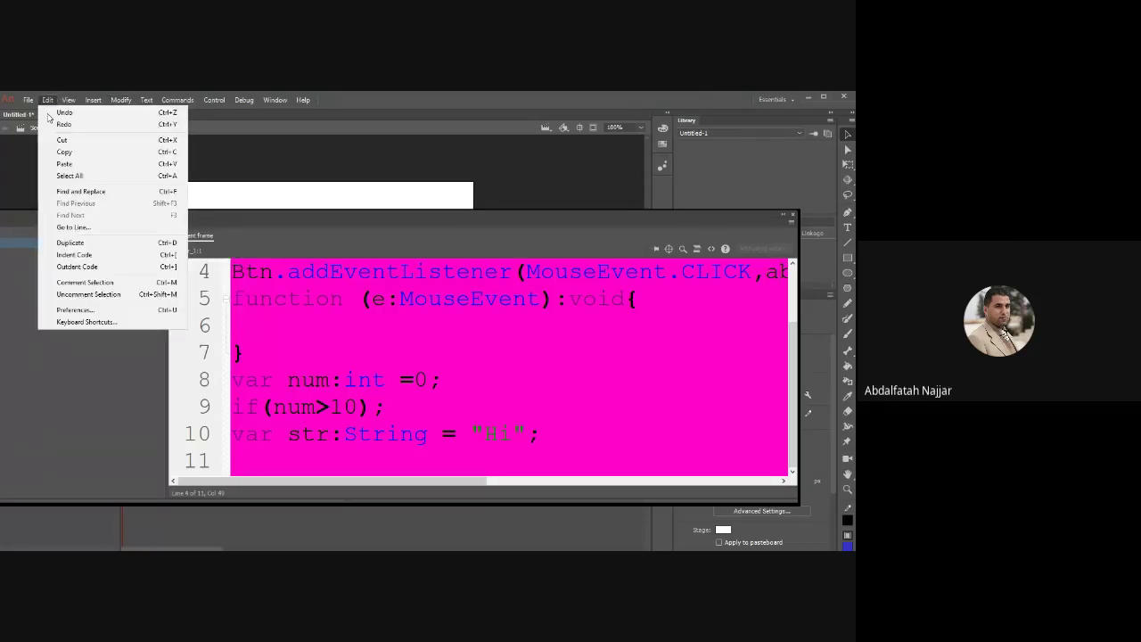
click(83, 310)
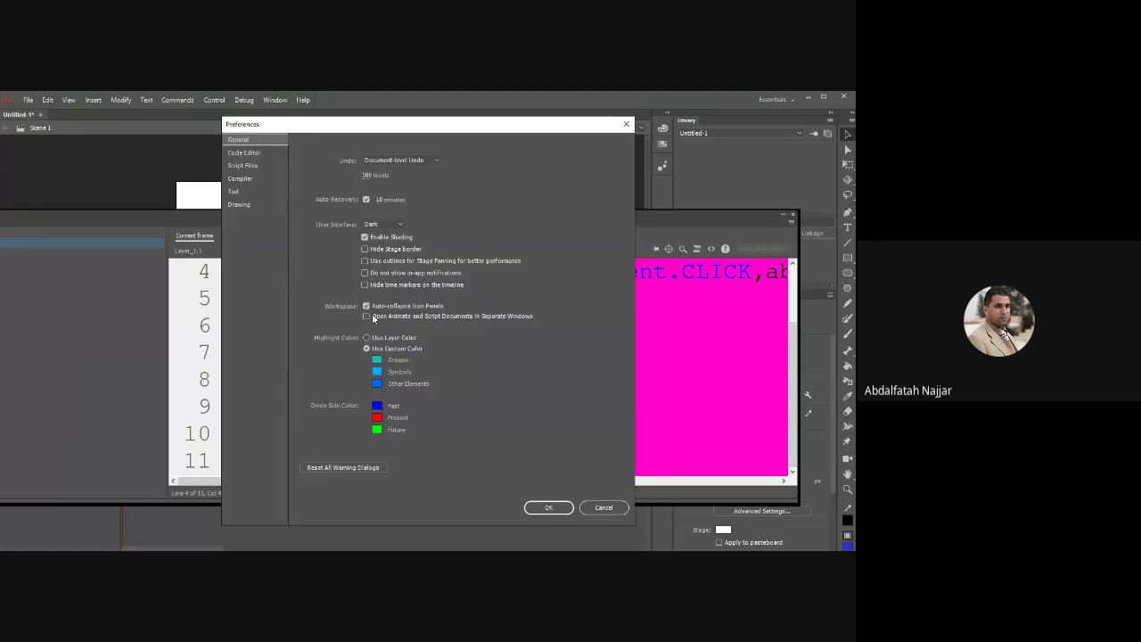
click(243, 153)
click(452, 198)
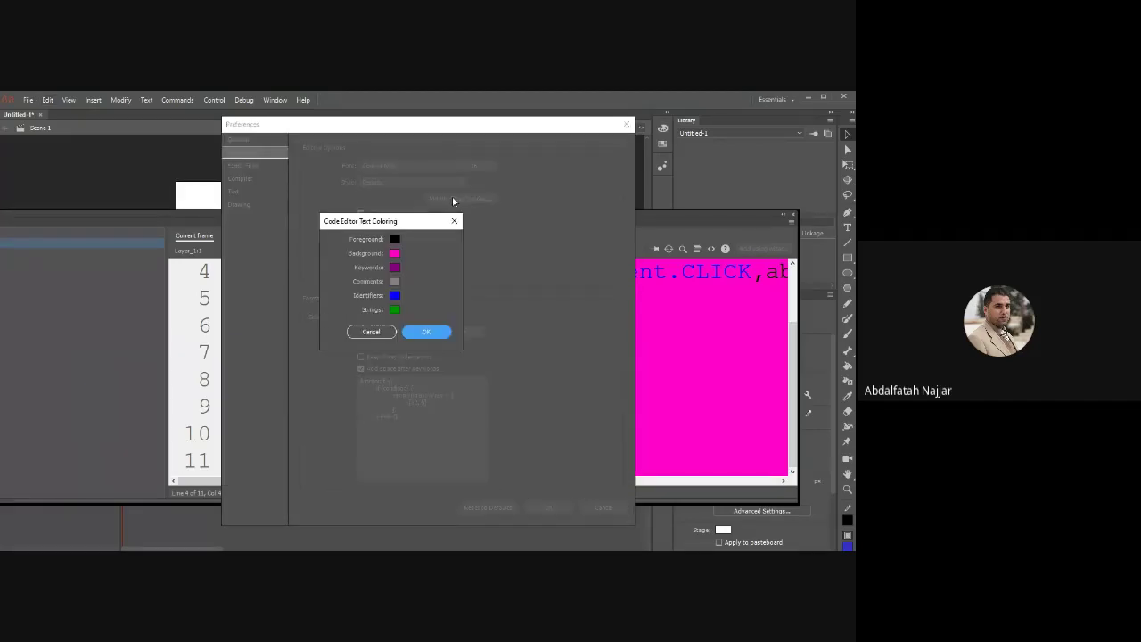
click(394, 253)
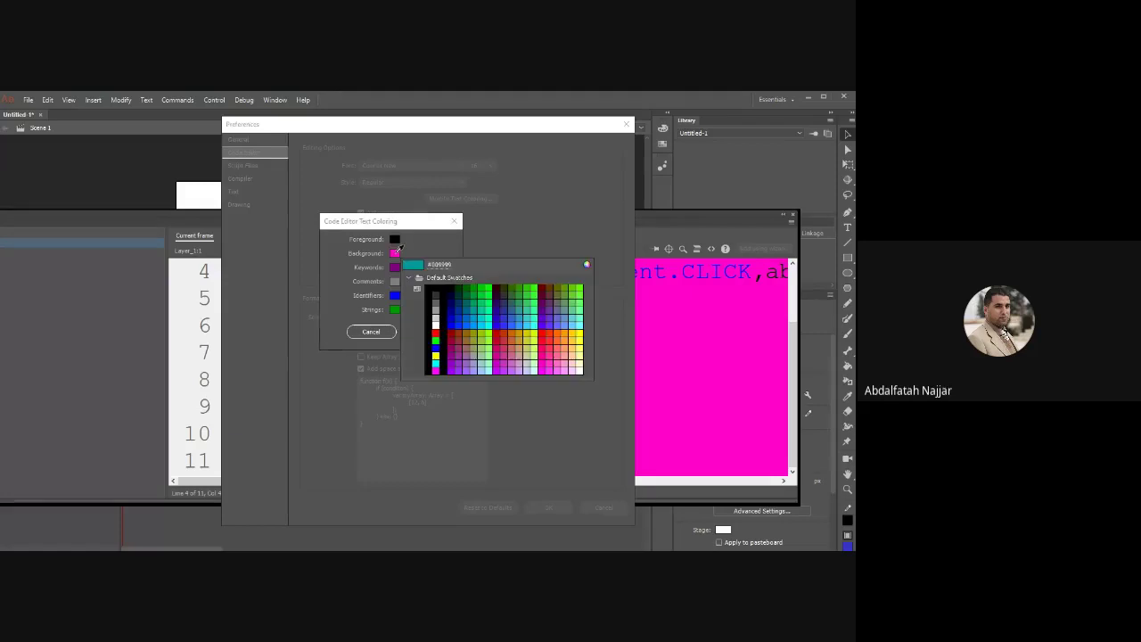
click(436, 319)
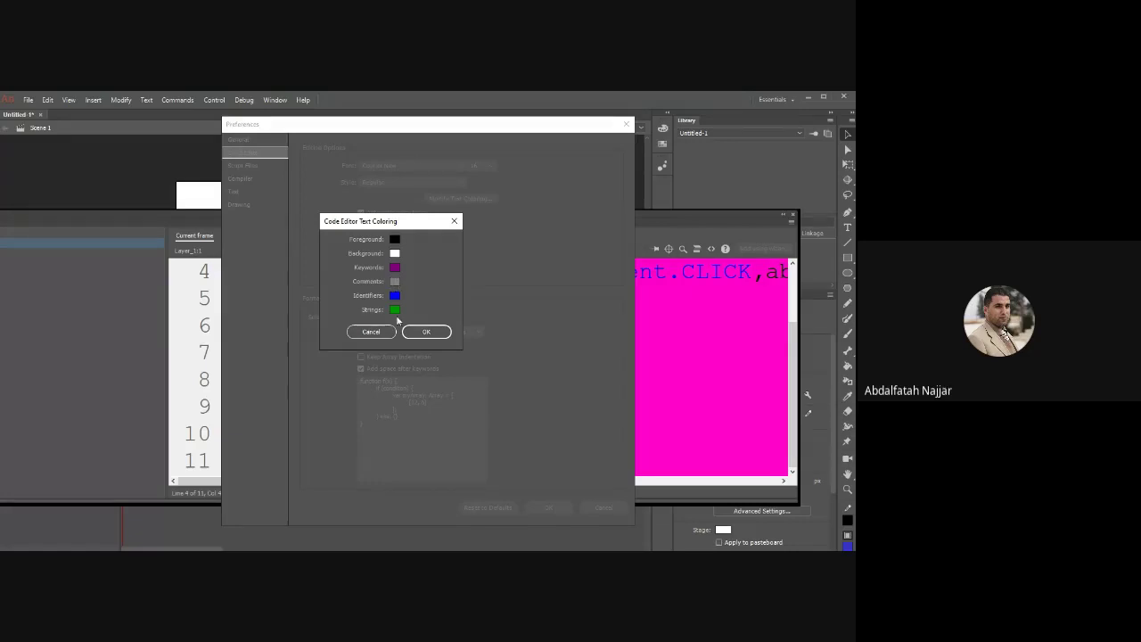
- Set the code colouring to blue for keywords, bright green for identifiers and cyan for strings
click(396, 268)
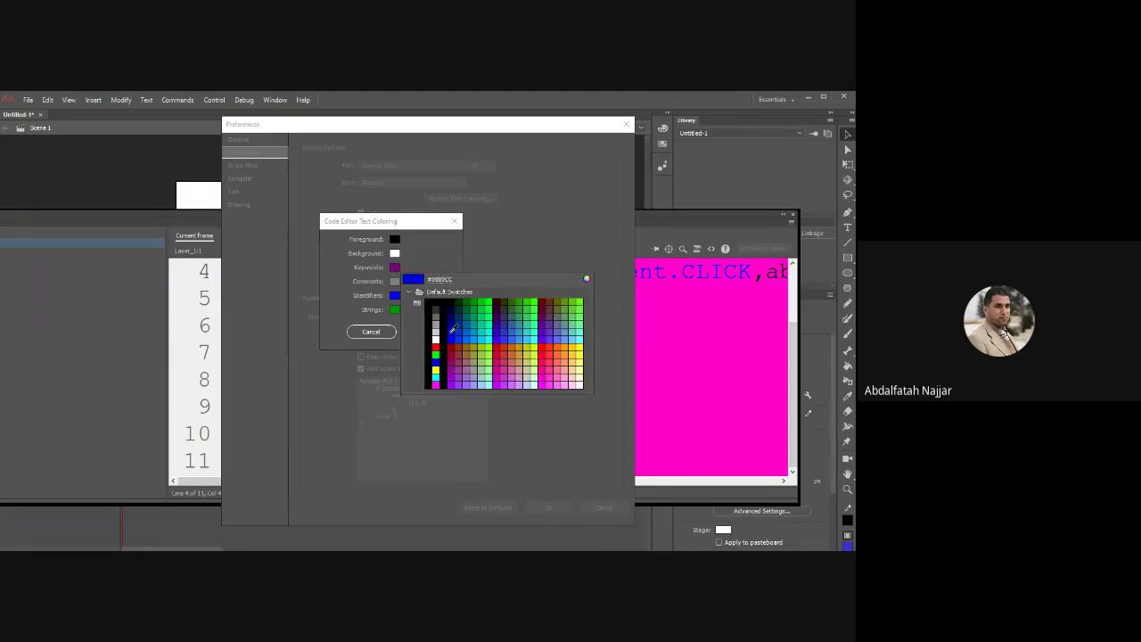
click(452, 333)
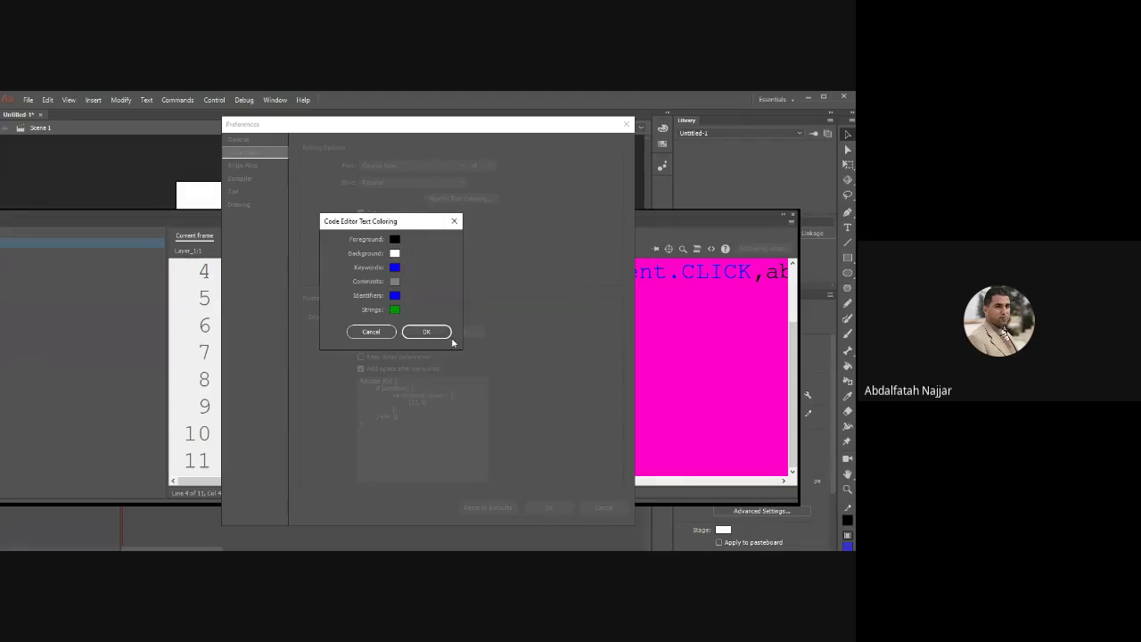
click(395, 295)
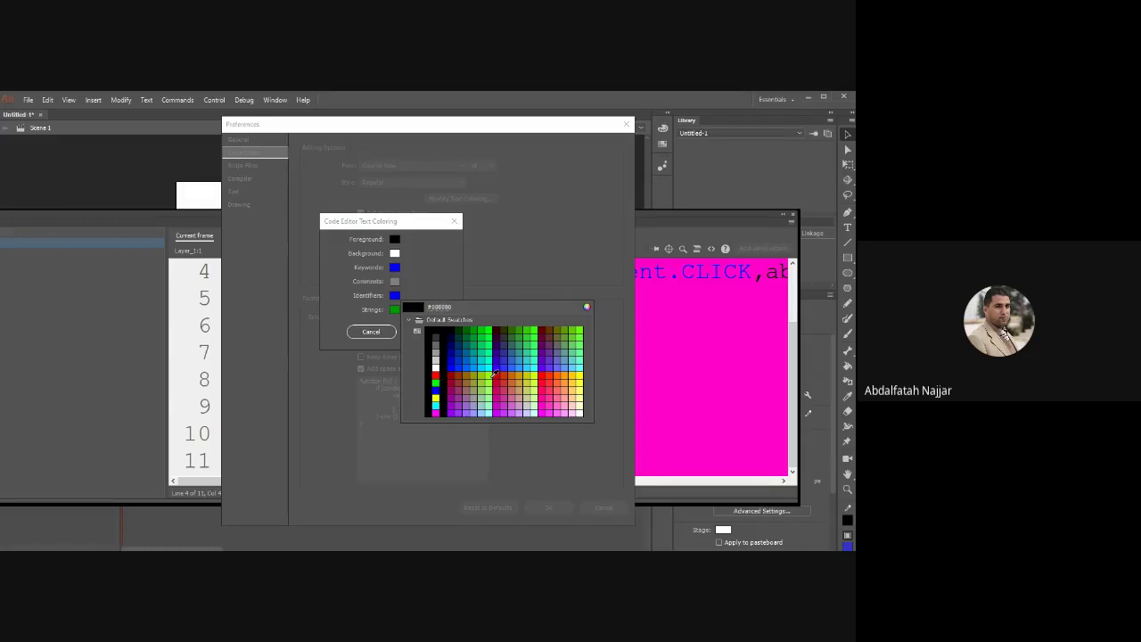
click(435, 382)
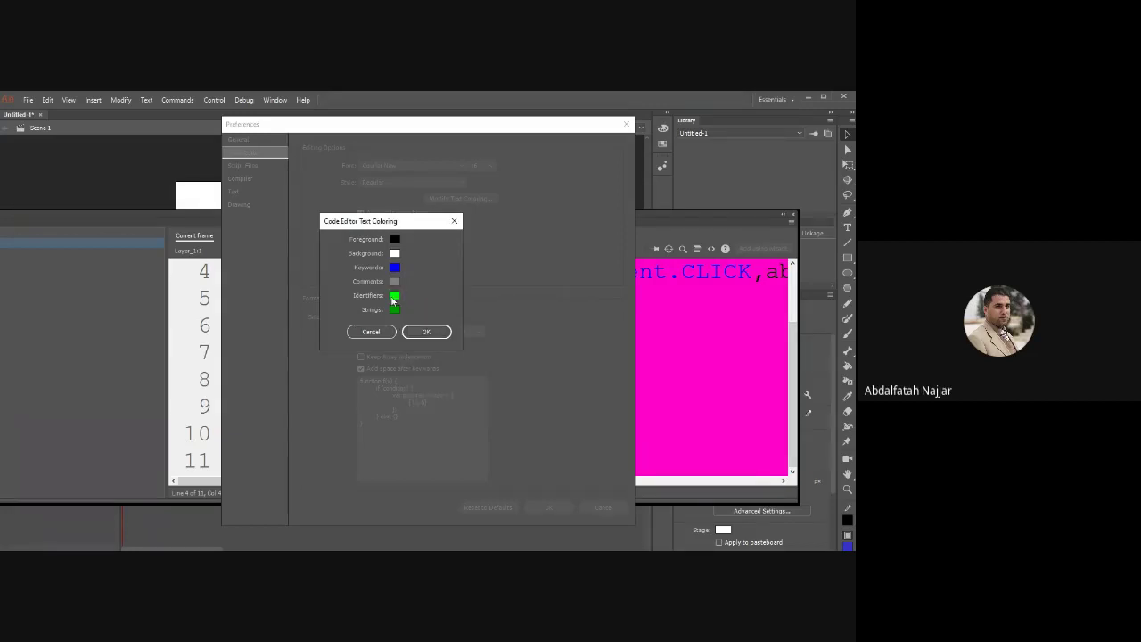
click(397, 310)
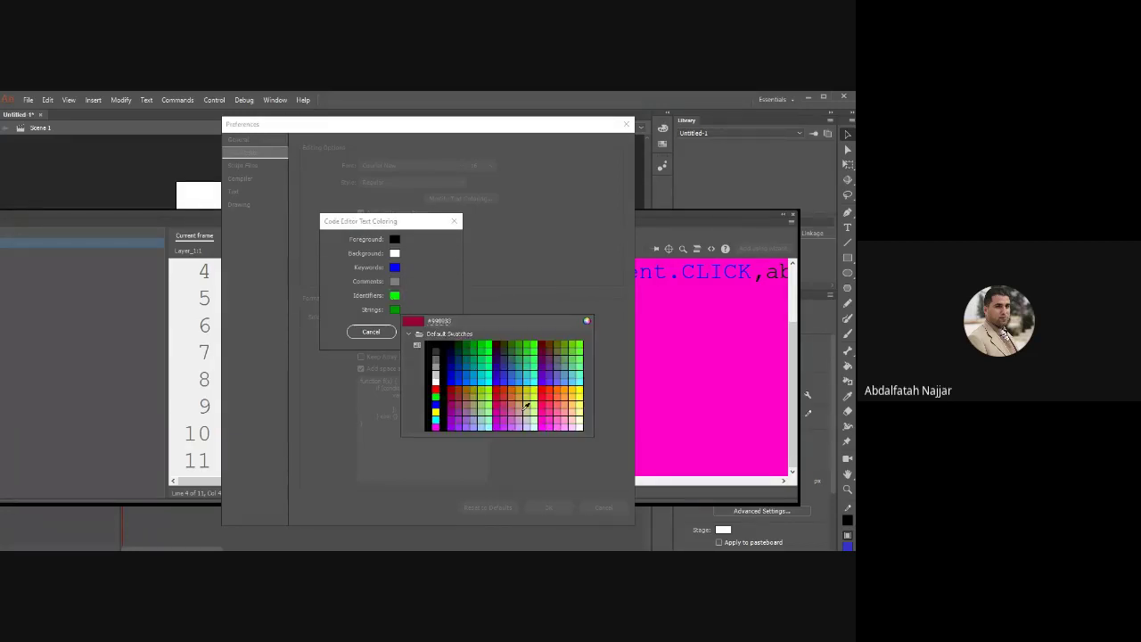
click(436, 418)
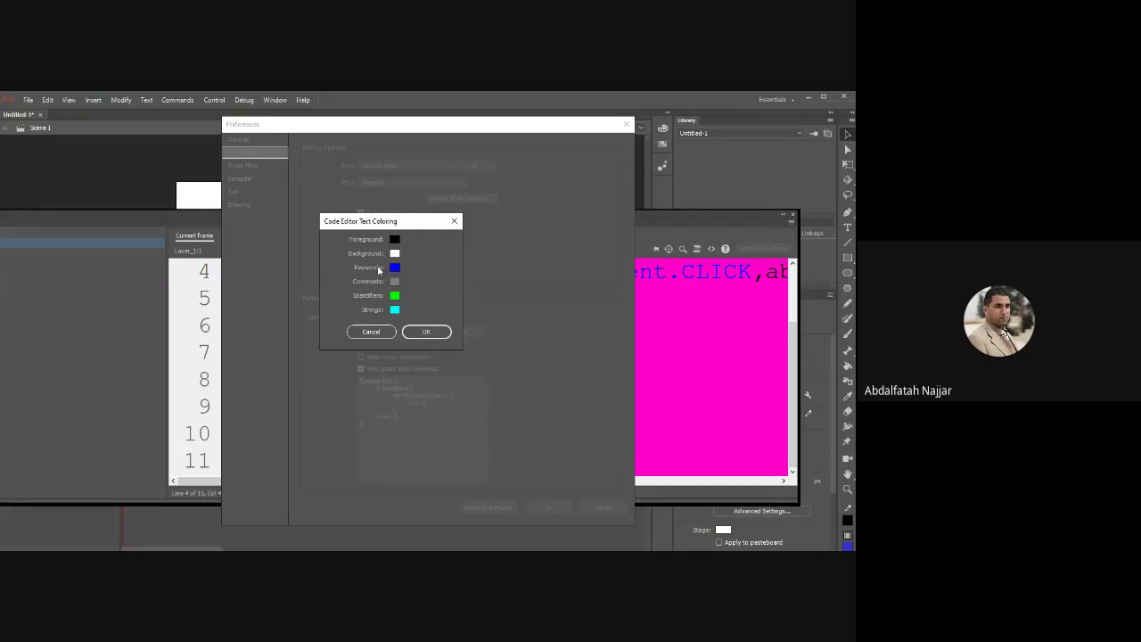
- Apply the chosen text colours and save the preferences
click(426, 331)
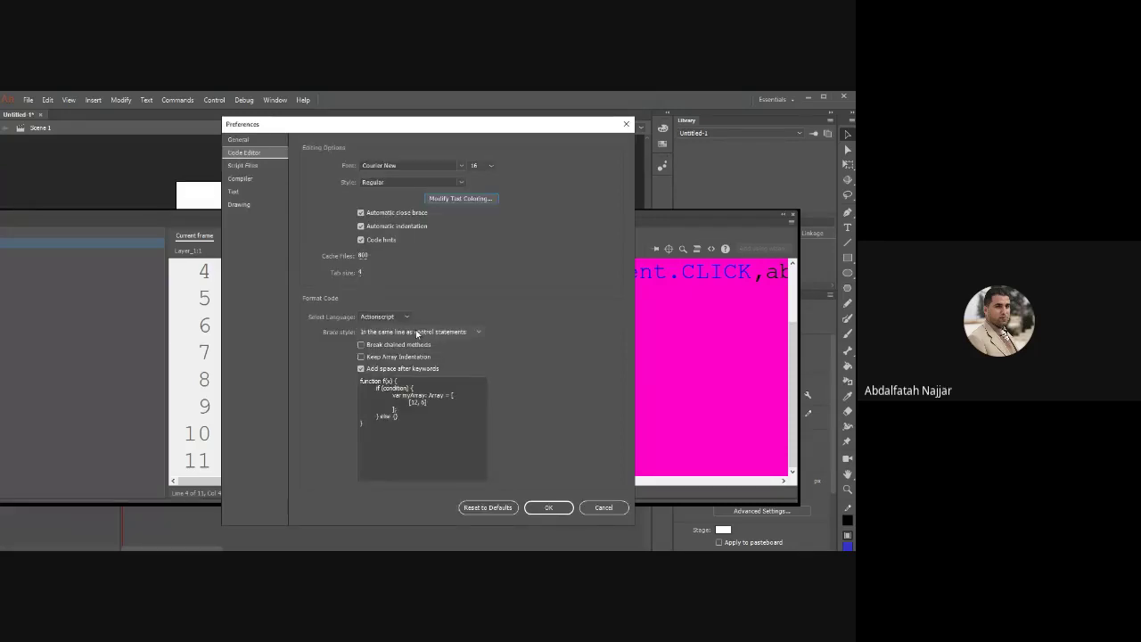
click(549, 507)
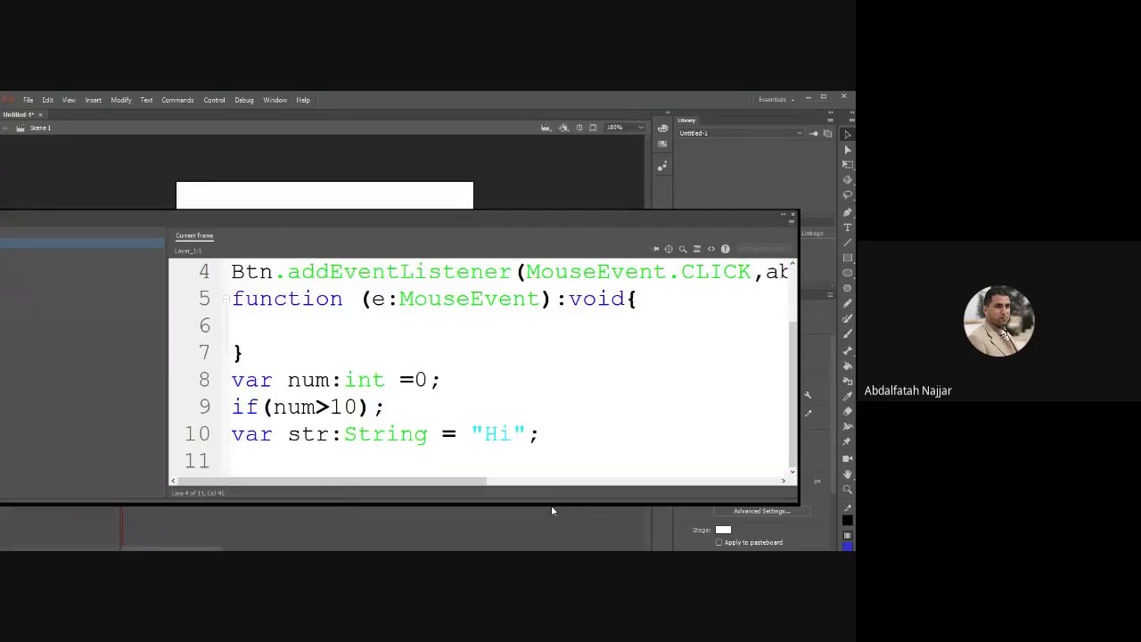
- Examine the script's new colouring by highlighting the keywords function, var and if, and the addEventListener call on line 4
double_click(280, 299)
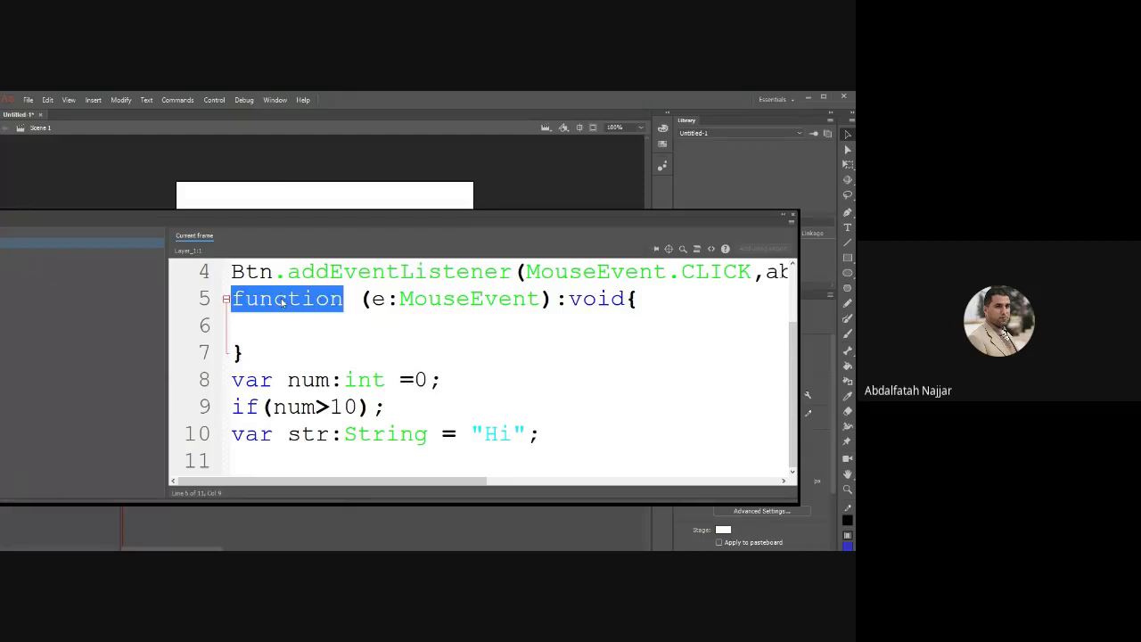
click(282, 303)
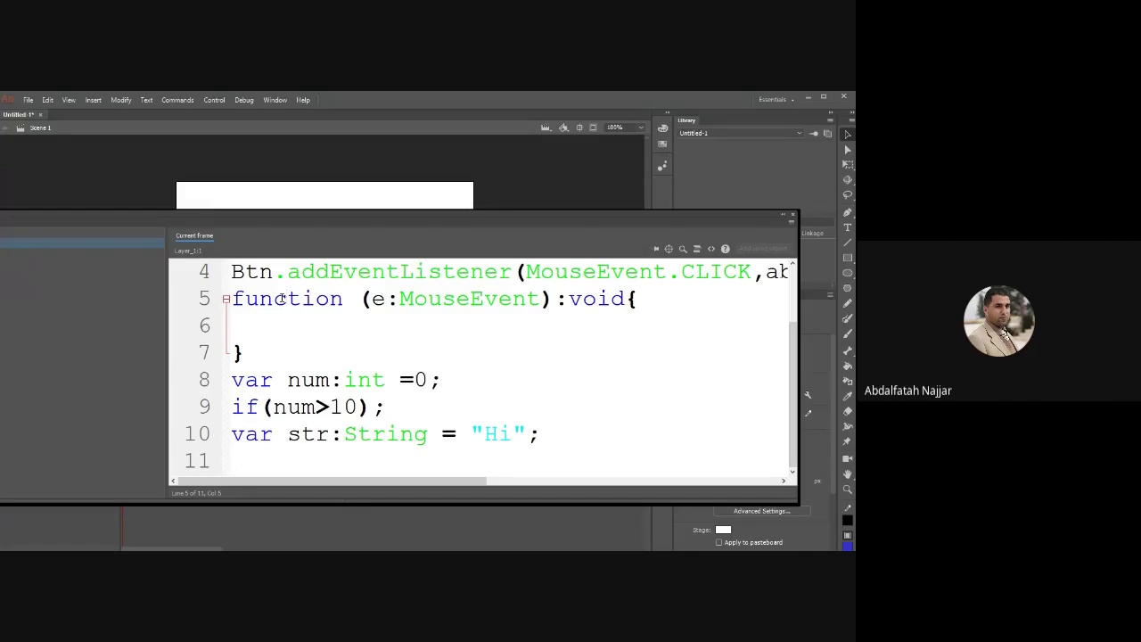
double_click(282, 299)
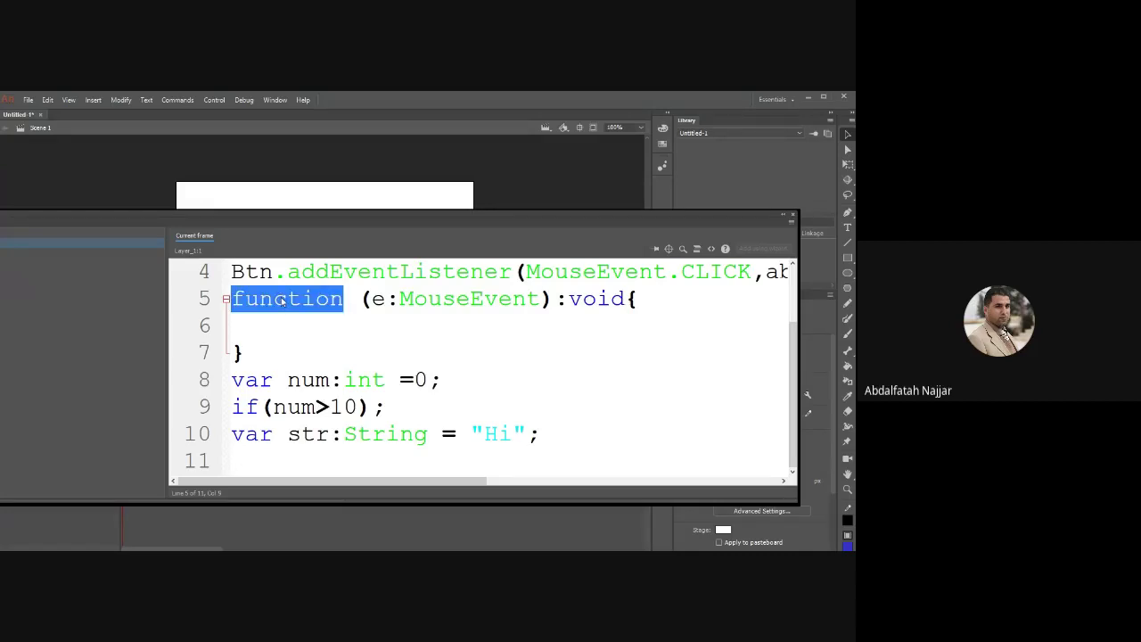
double_click(251, 380)
double_click(245, 406)
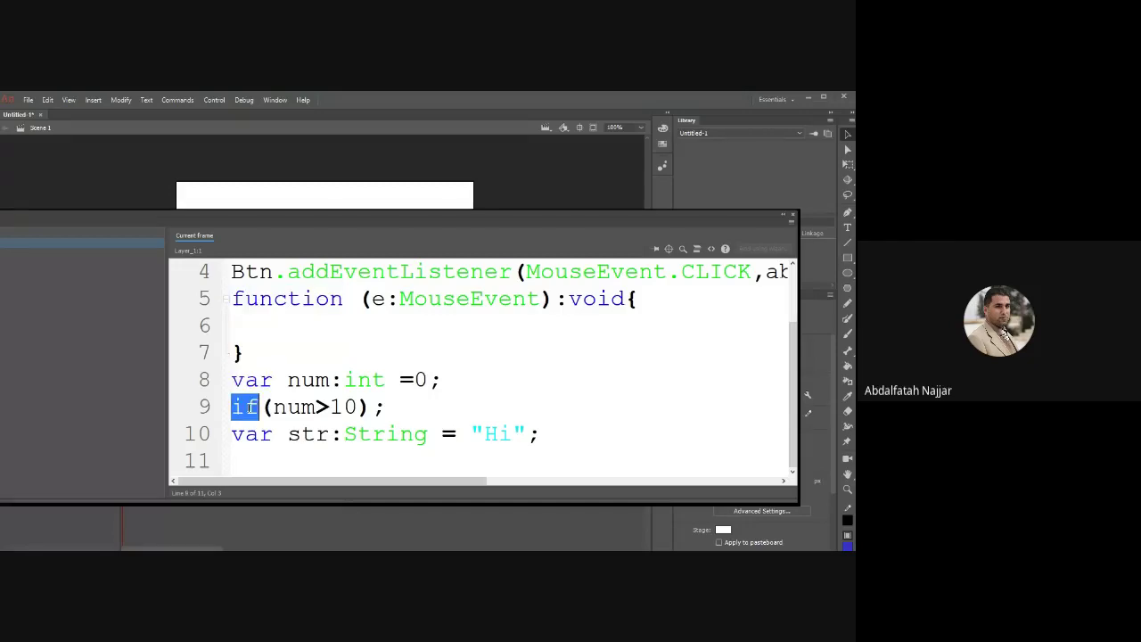
double_click(375, 271)
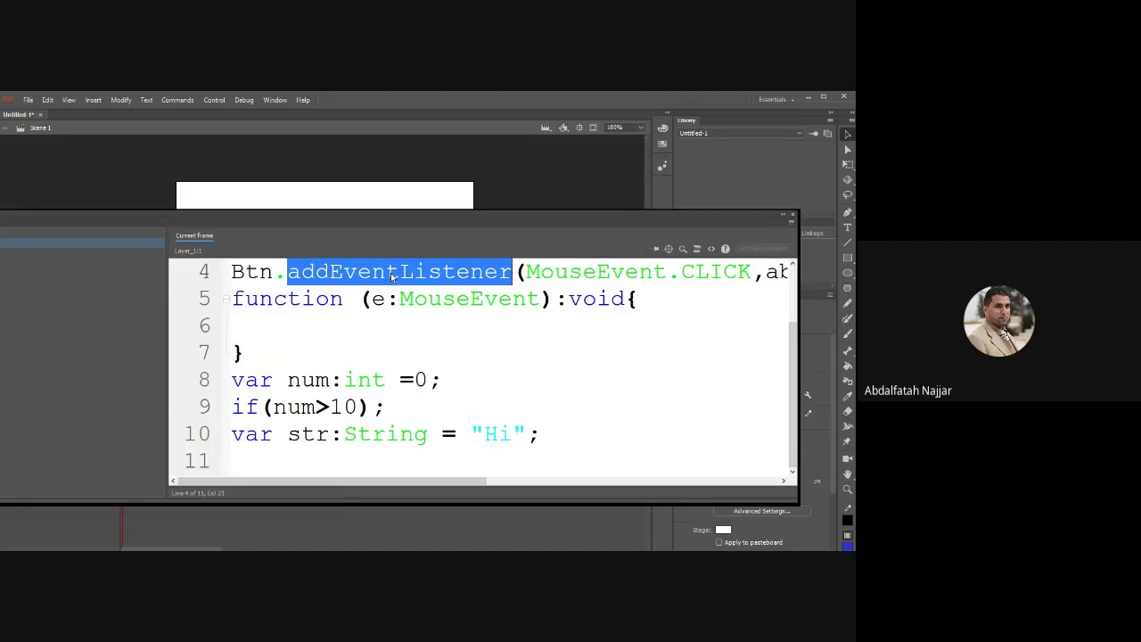
click(387, 272)
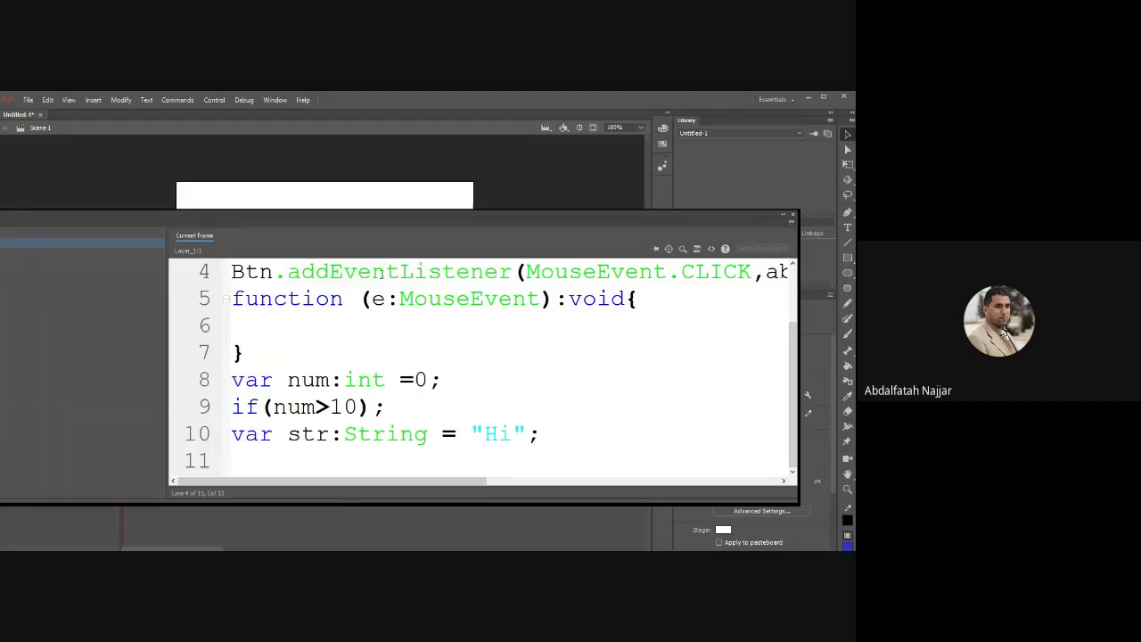
drag(381, 273, 280, 276)
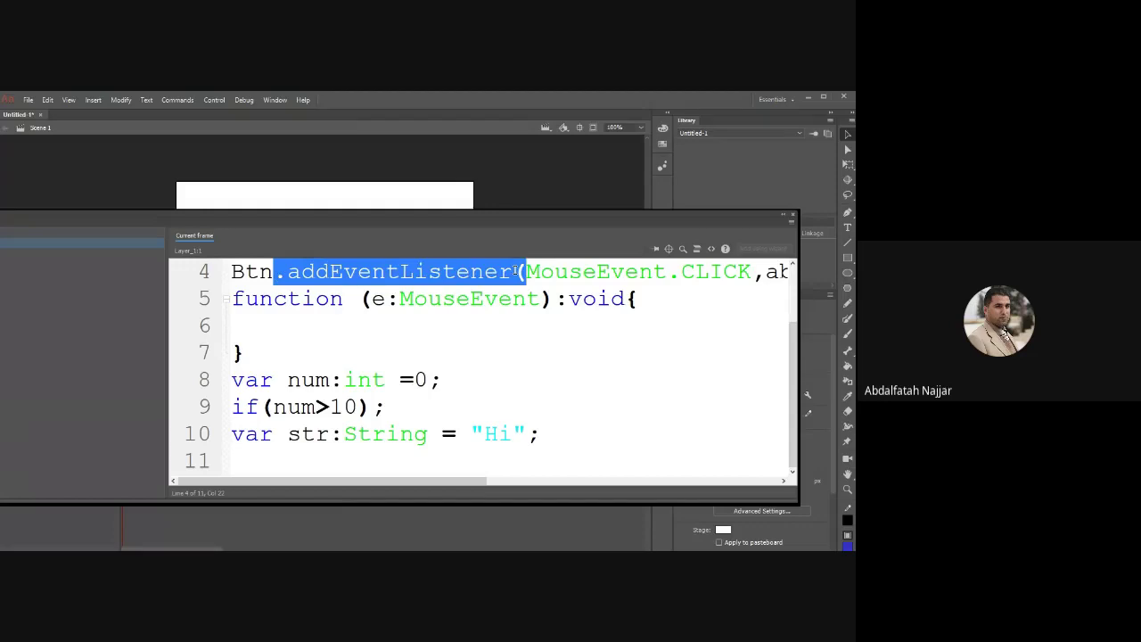
drag(516, 270, 512, 271)
click(385, 285)
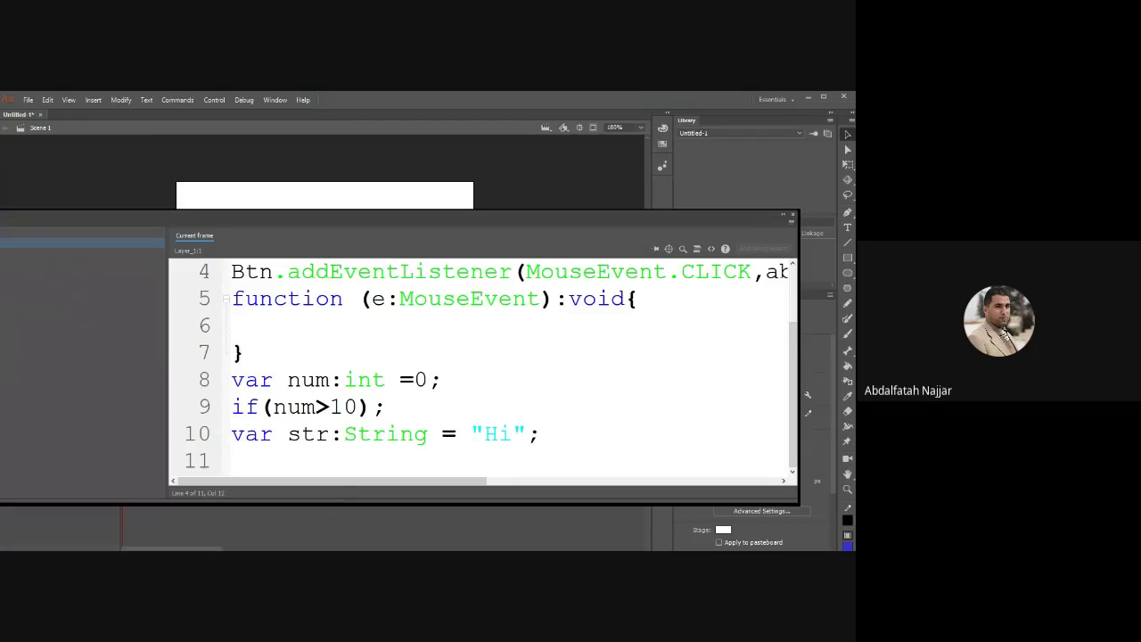
- Reset the Code Editor preferences to their defaults and save them
click(47, 100)
click(98, 309)
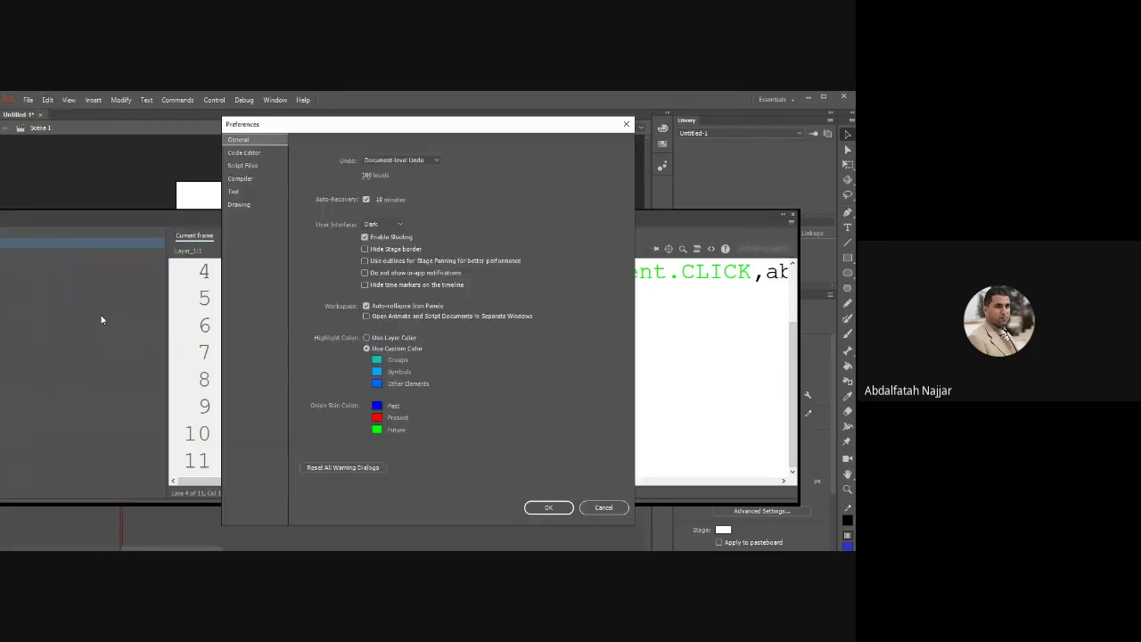
click(244, 156)
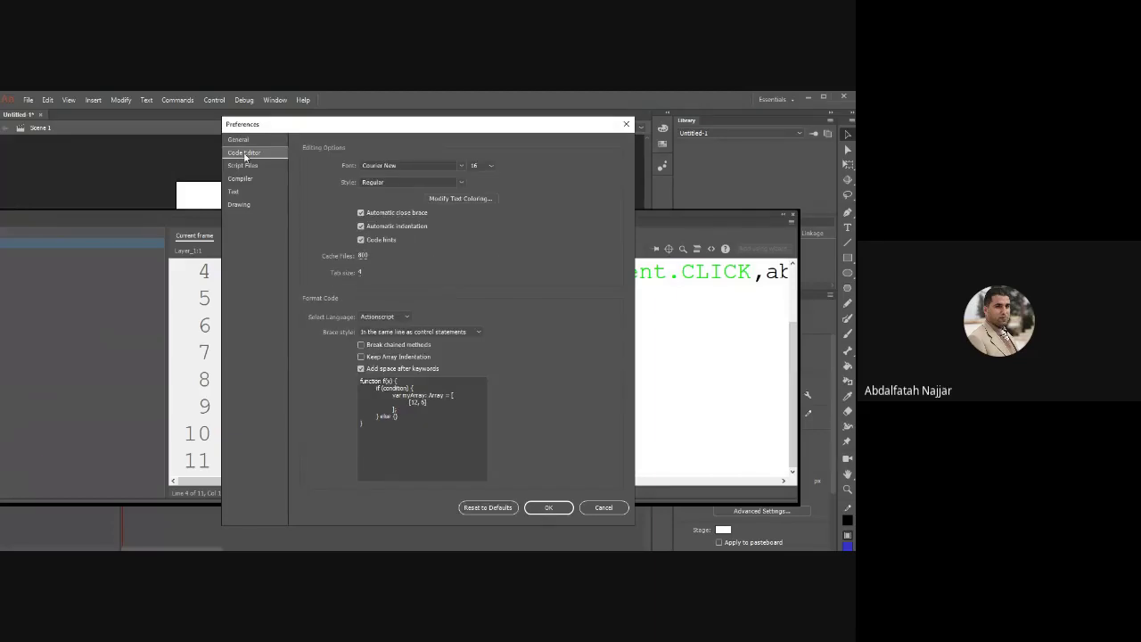
click(487, 197)
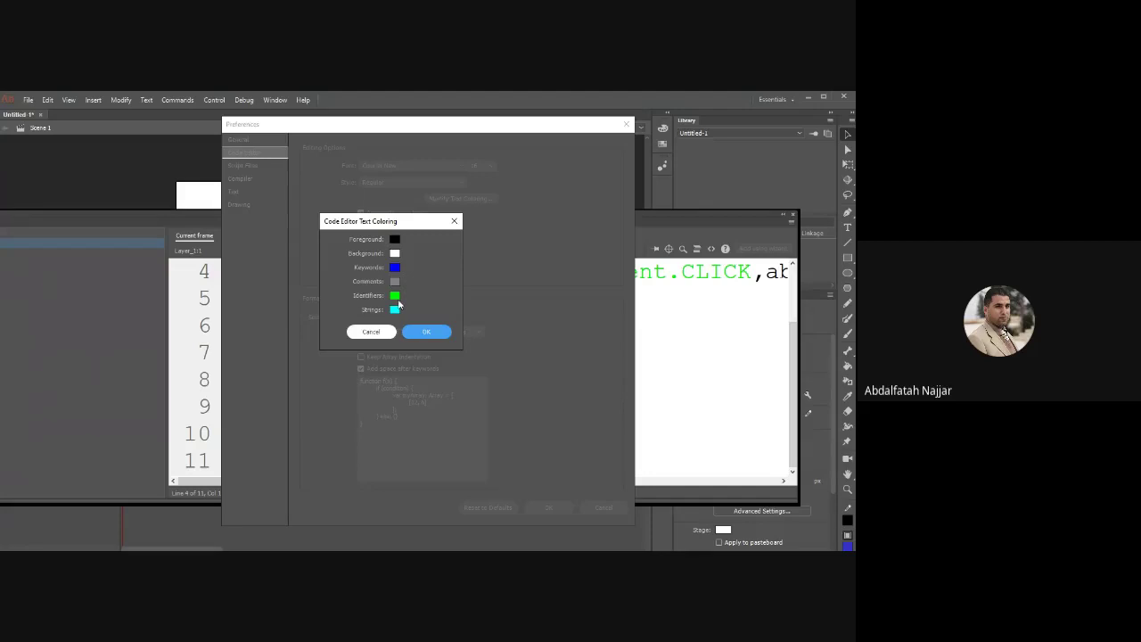
click(371, 331)
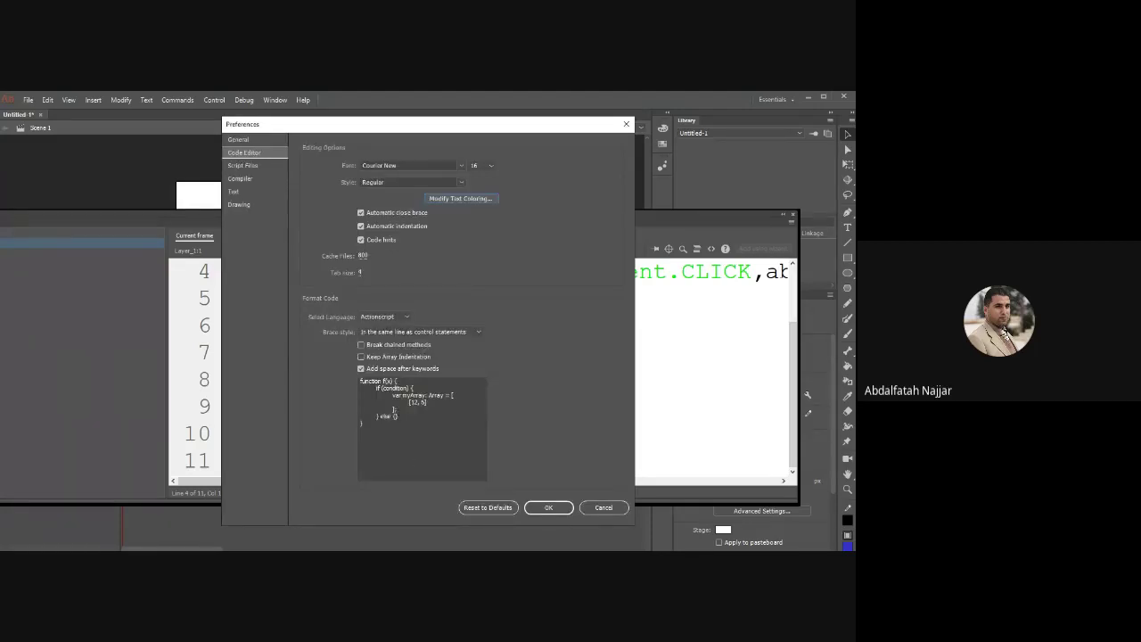
click(495, 512)
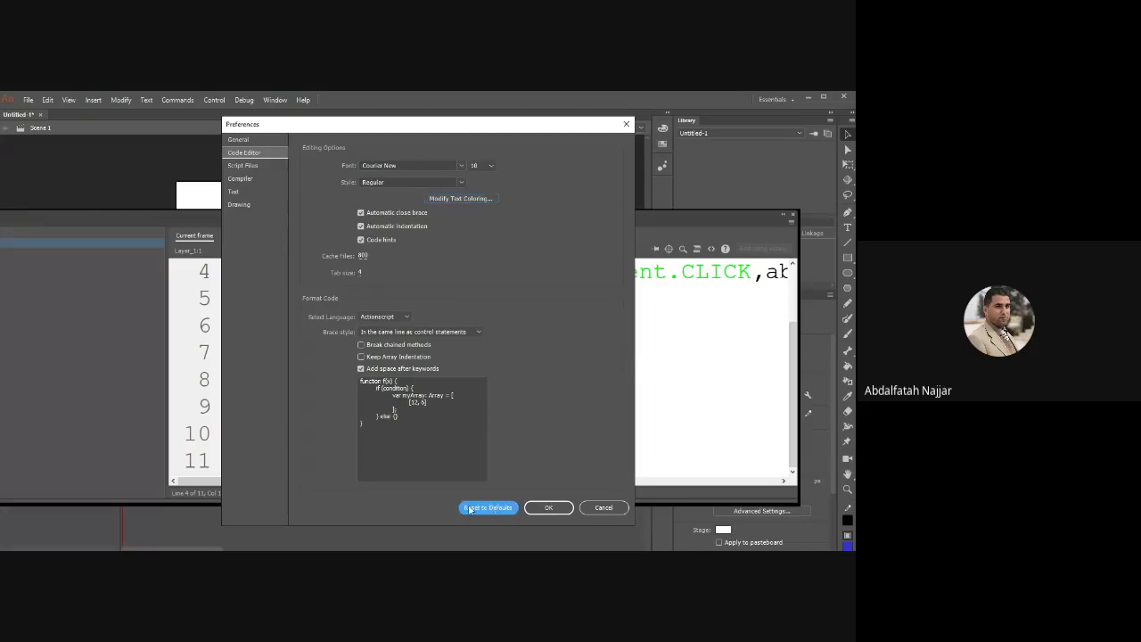
click(541, 511)
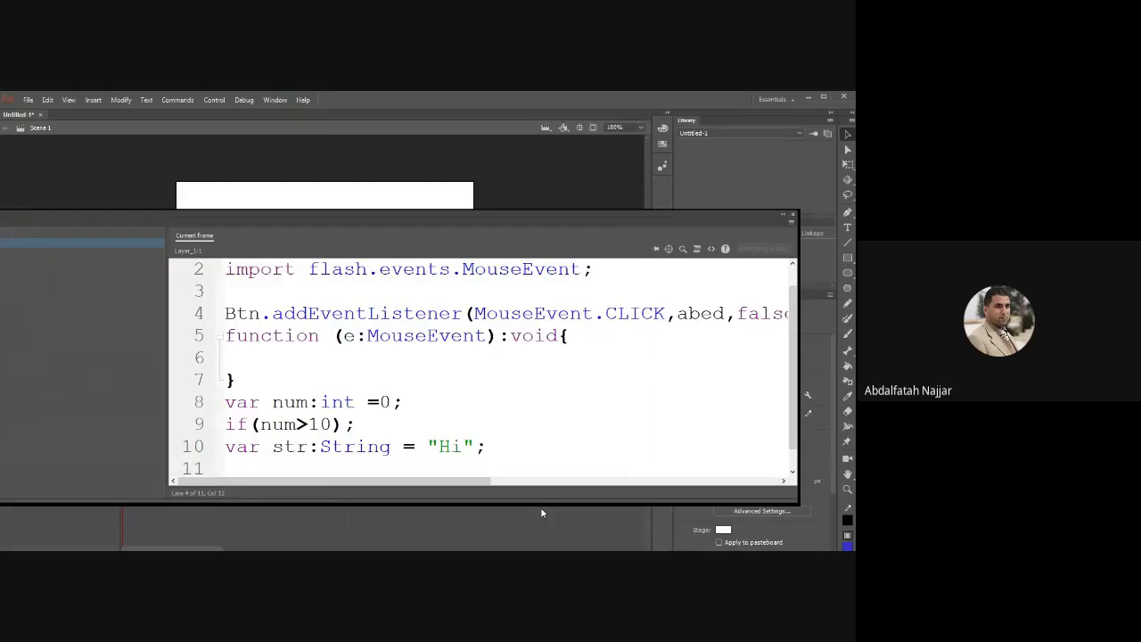
- Open the Code Editor preferences and compare the format code previews for Javascript and Actionscript
click(48, 100)
click(81, 305)
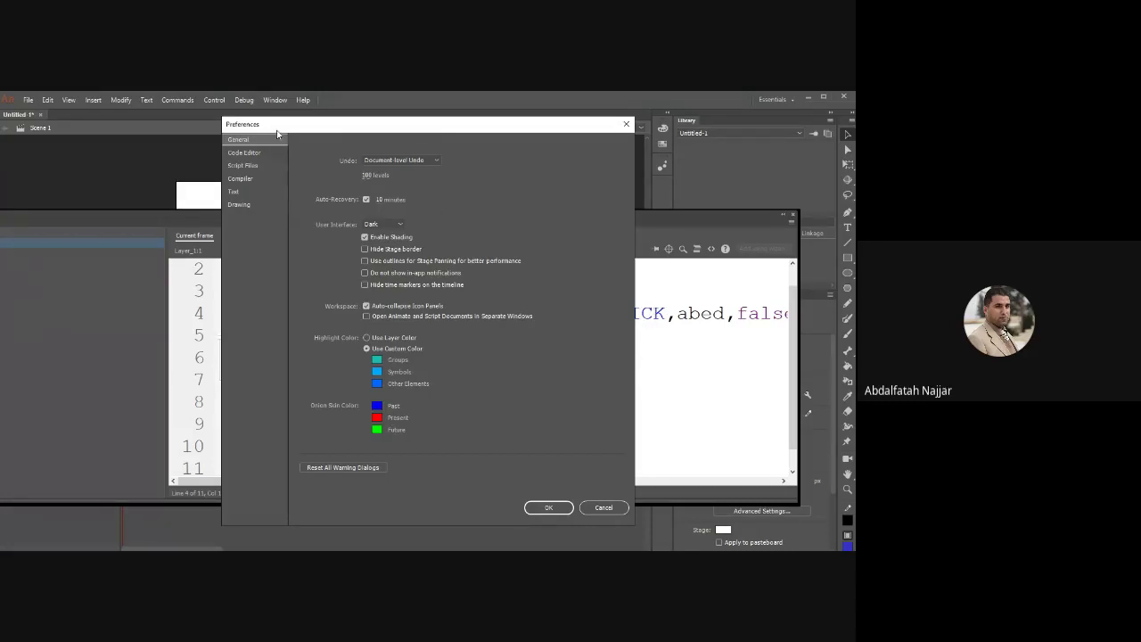
click(243, 152)
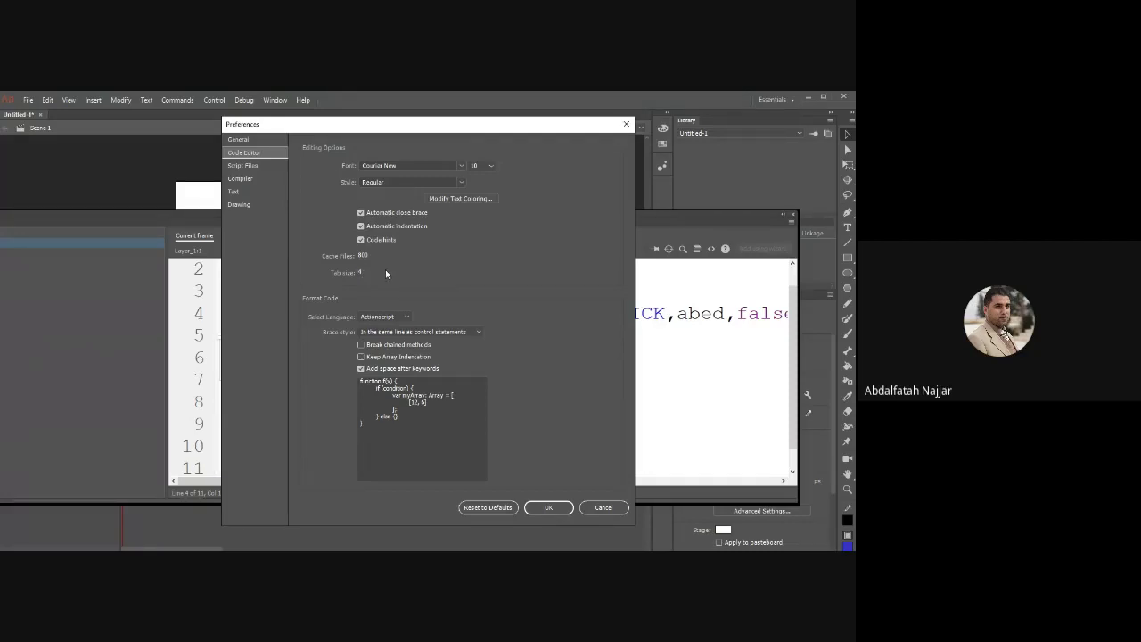
click(413, 322)
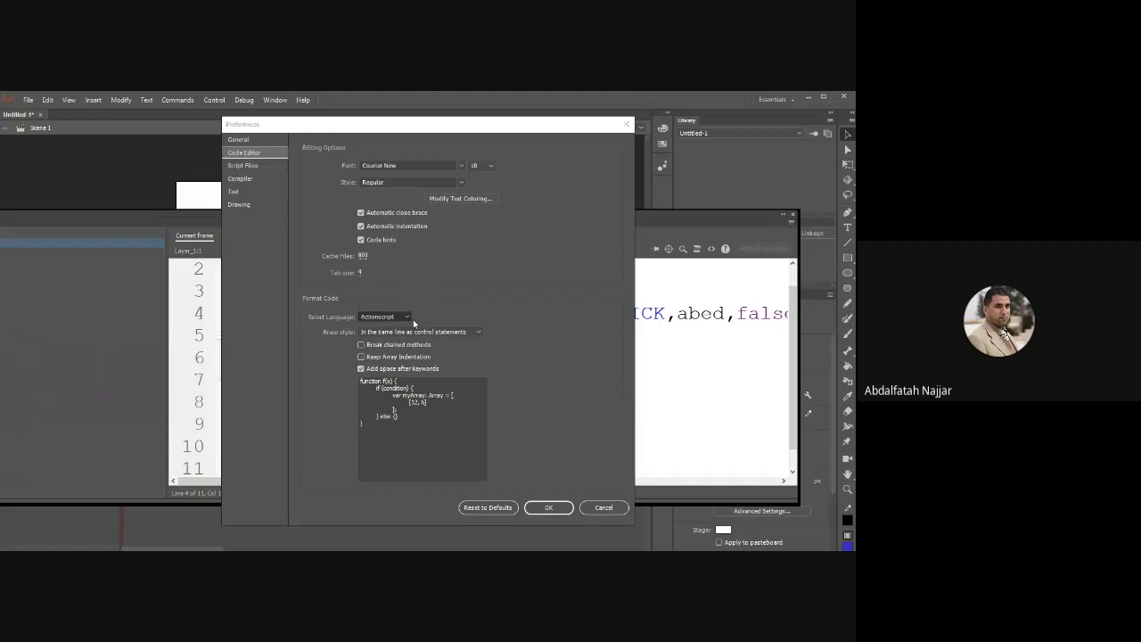
click(409, 318)
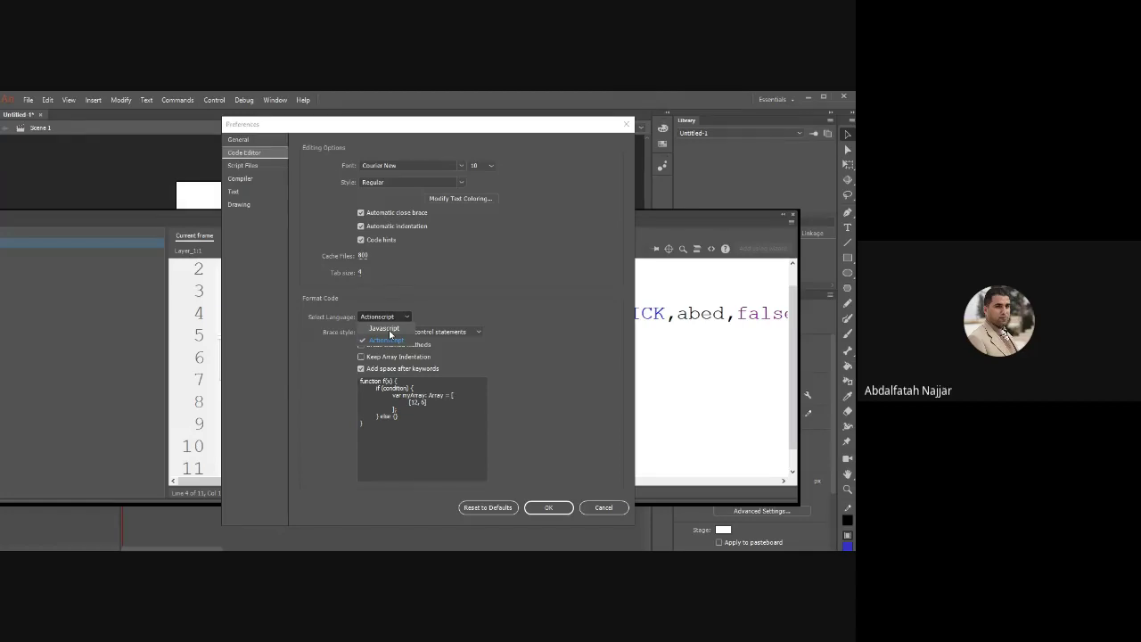
click(389, 331)
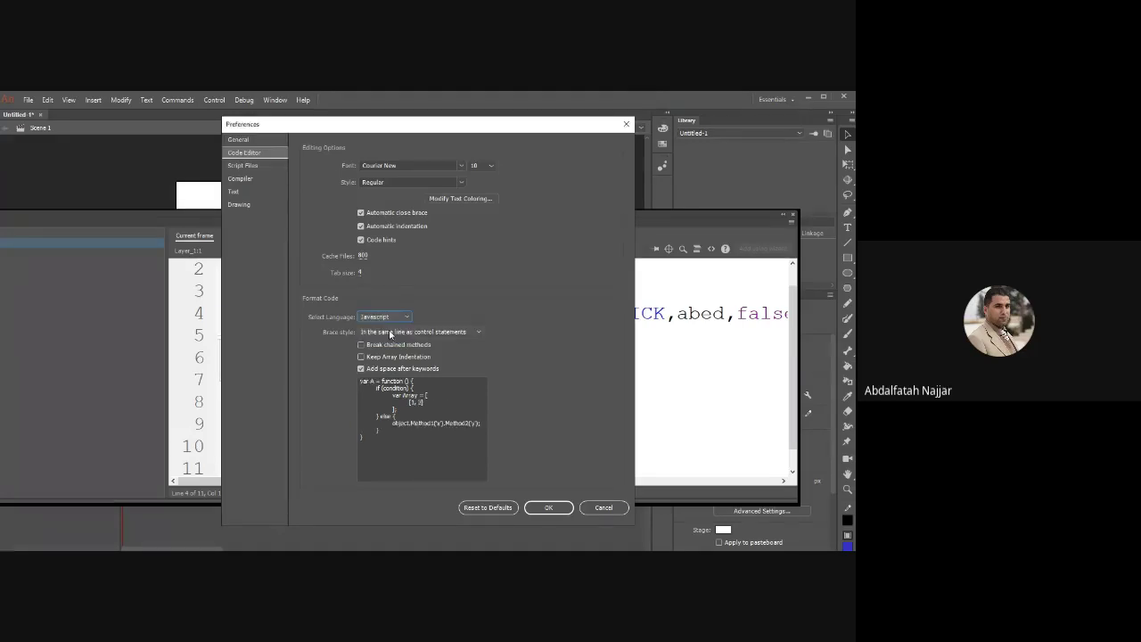
click(383, 317)
click(381, 319)
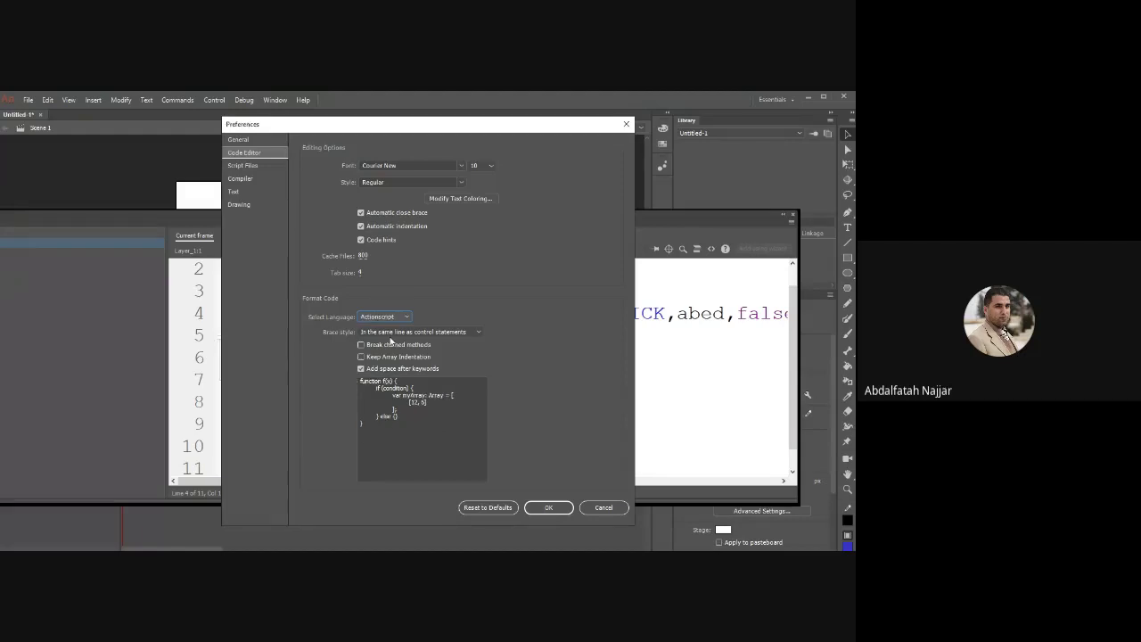
click(388, 331)
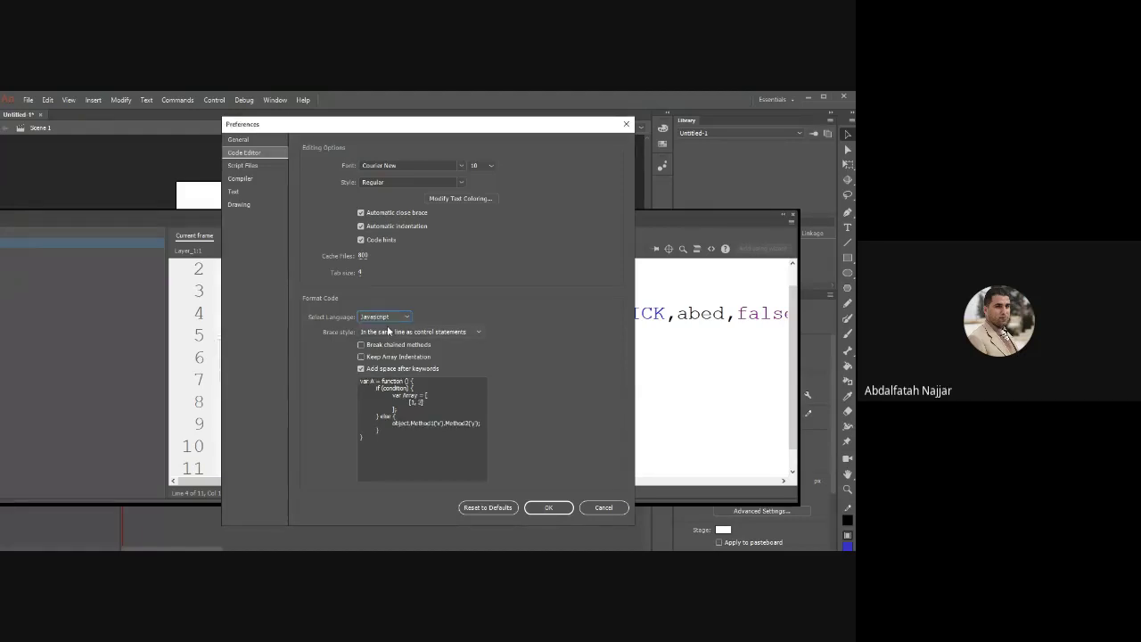
click(386, 318)
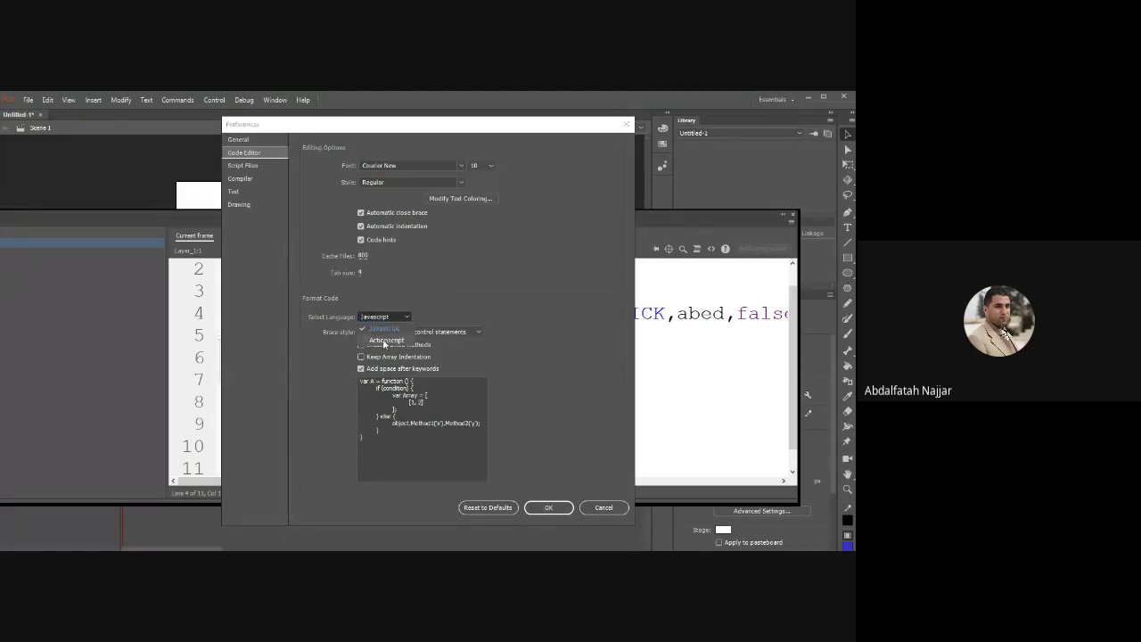
click(384, 342)
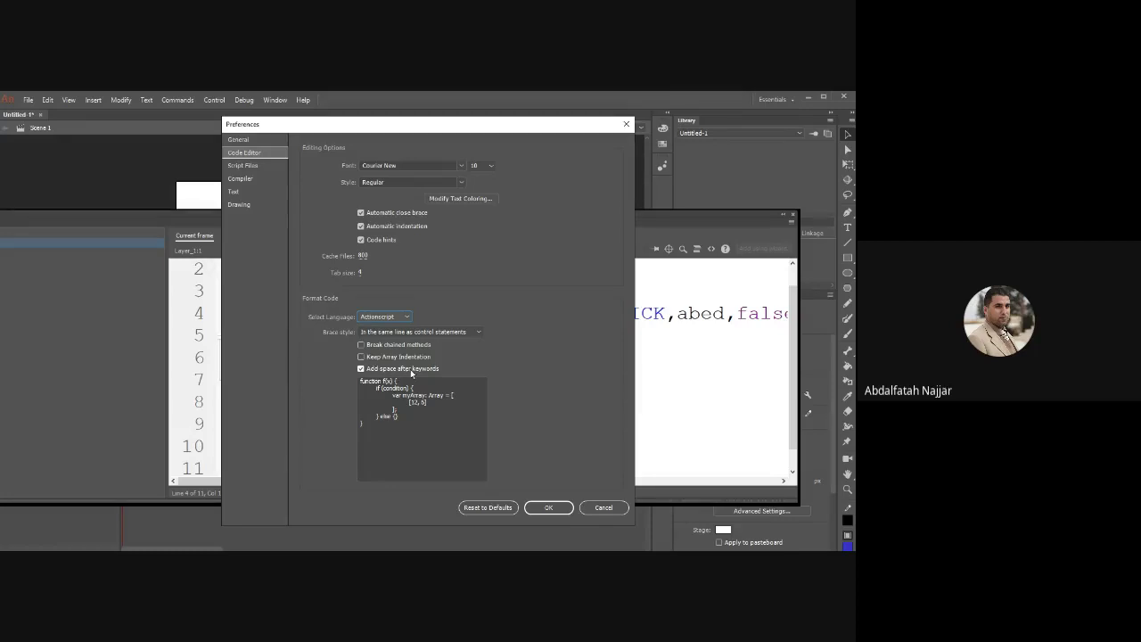
- Turn off automatic close brace, automatic indentation and code hints in the Code Editor preferences and save them
click(361, 212)
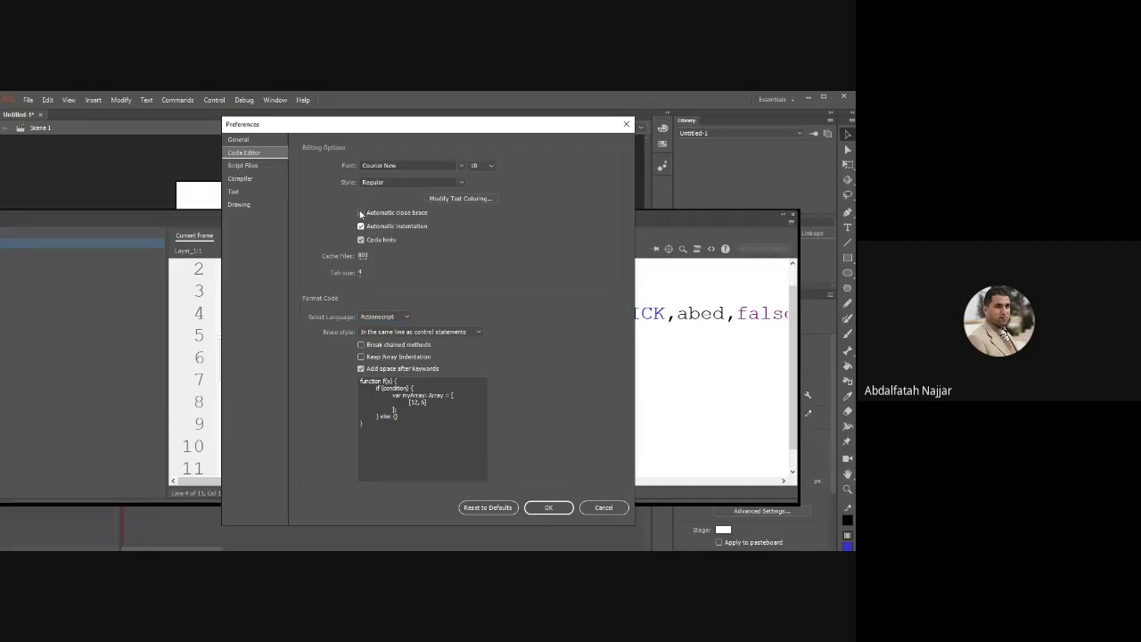
click(361, 226)
click(361, 239)
click(543, 507)
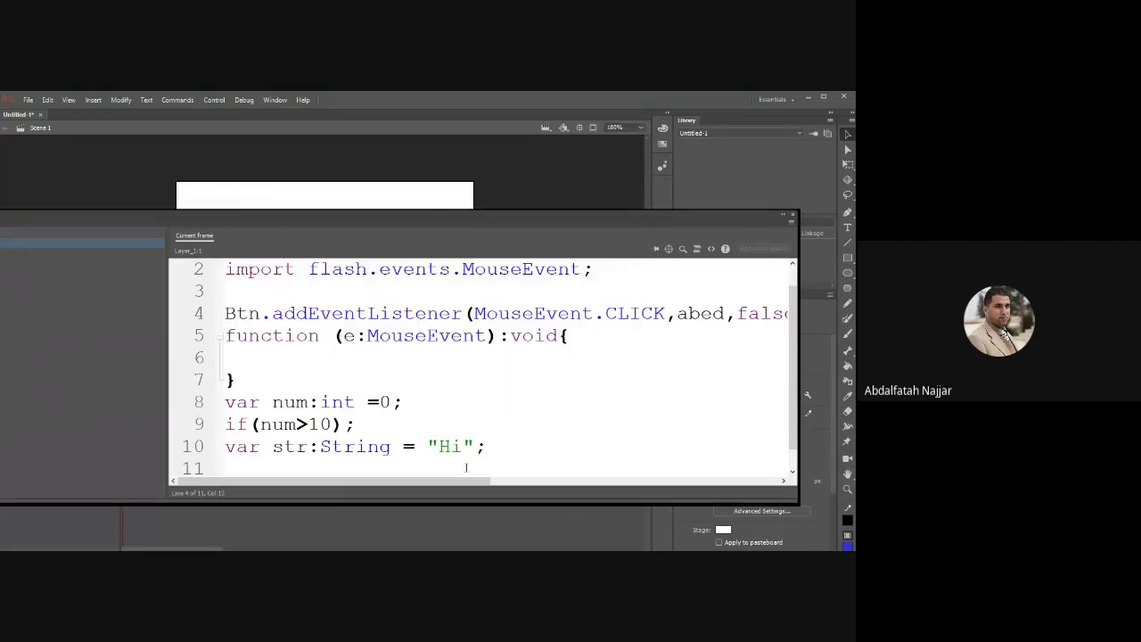
- Delete the function's closing brace and the empty body line, back to the opening brace on line 5
click(243, 382)
key(BackSpace)
key(BackSpace)
key(BackSpace)
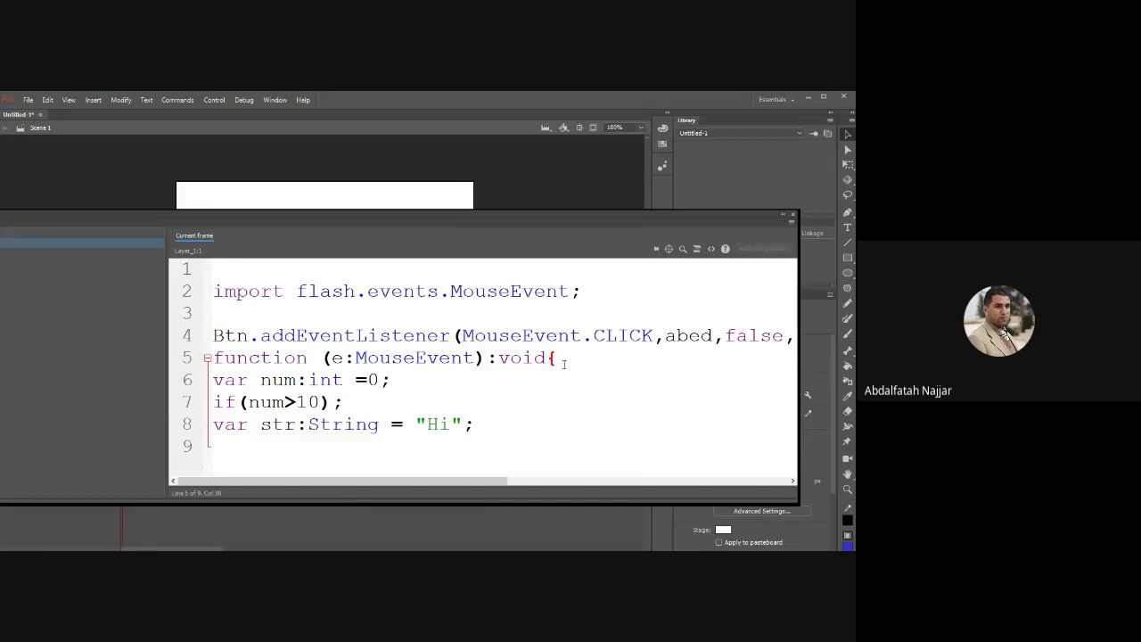
- Try placing the function's opening brace on its own line below the header, and return it to the end of the header line
key(BackSpace)
key(Return)
text({)
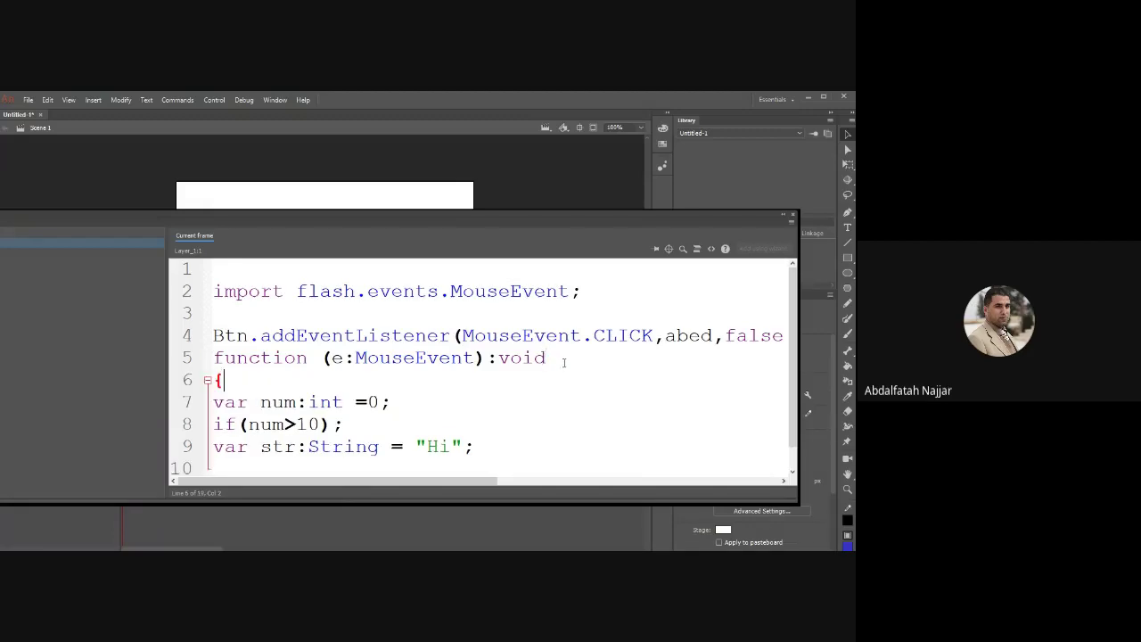
key(Return)
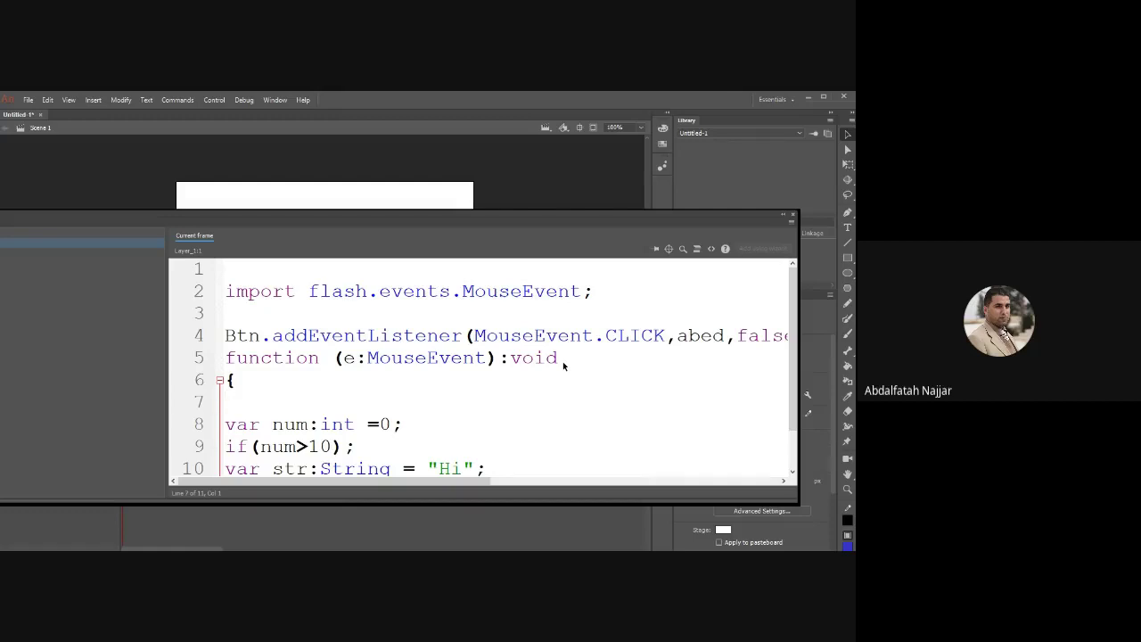
key(BackSpace)
key(BackSpace)
key(BackSpace)
key(BackSpace)
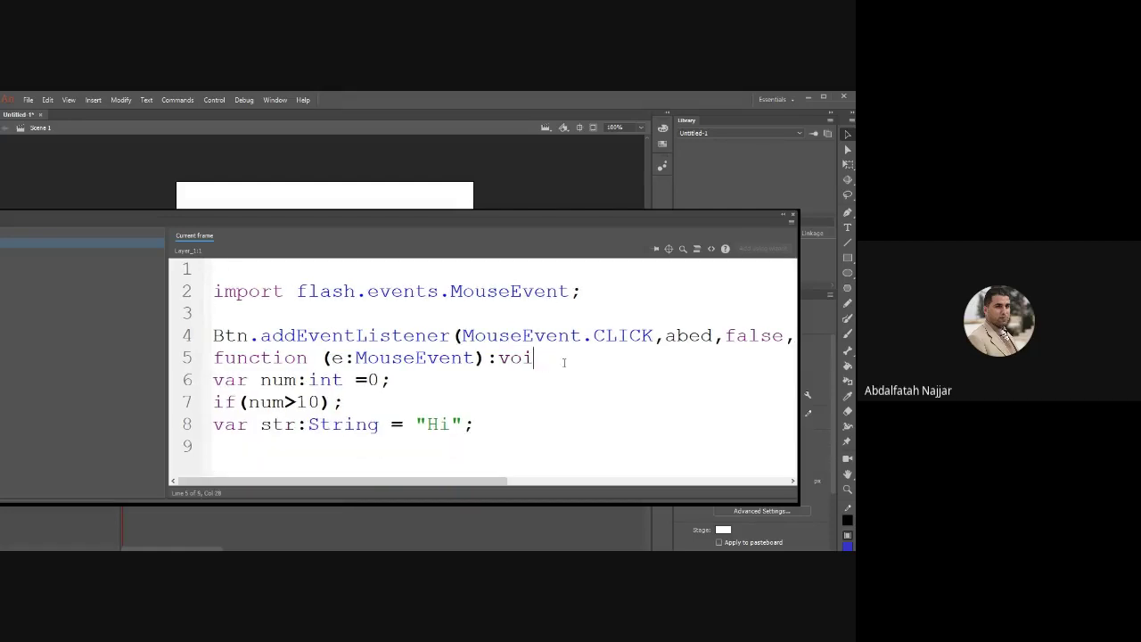
text(d{)
- Declare var x:int=10; on line 7 inside the function, with a blank line above and below it
key(Return)
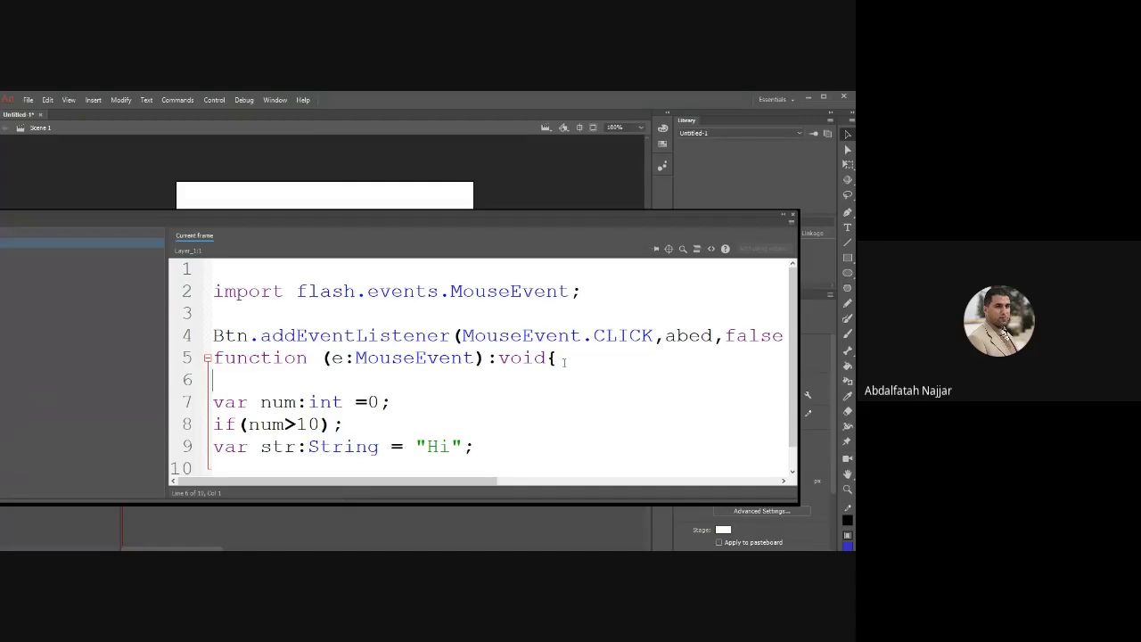
key(Return)
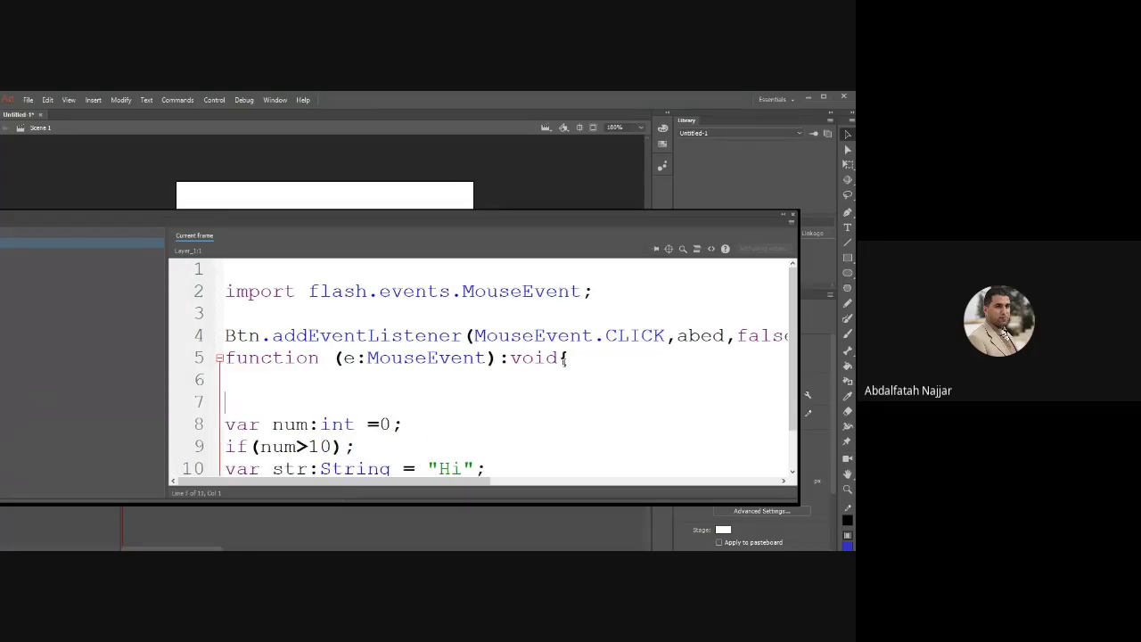
text(varx:int=10;)
key(Return)
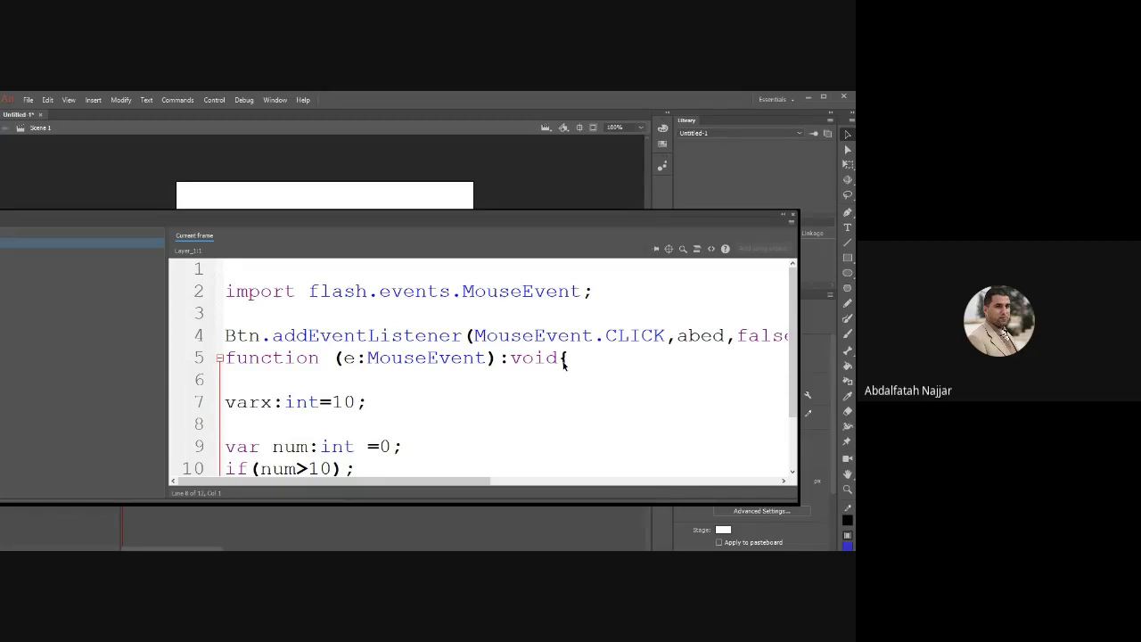
click(260, 402)
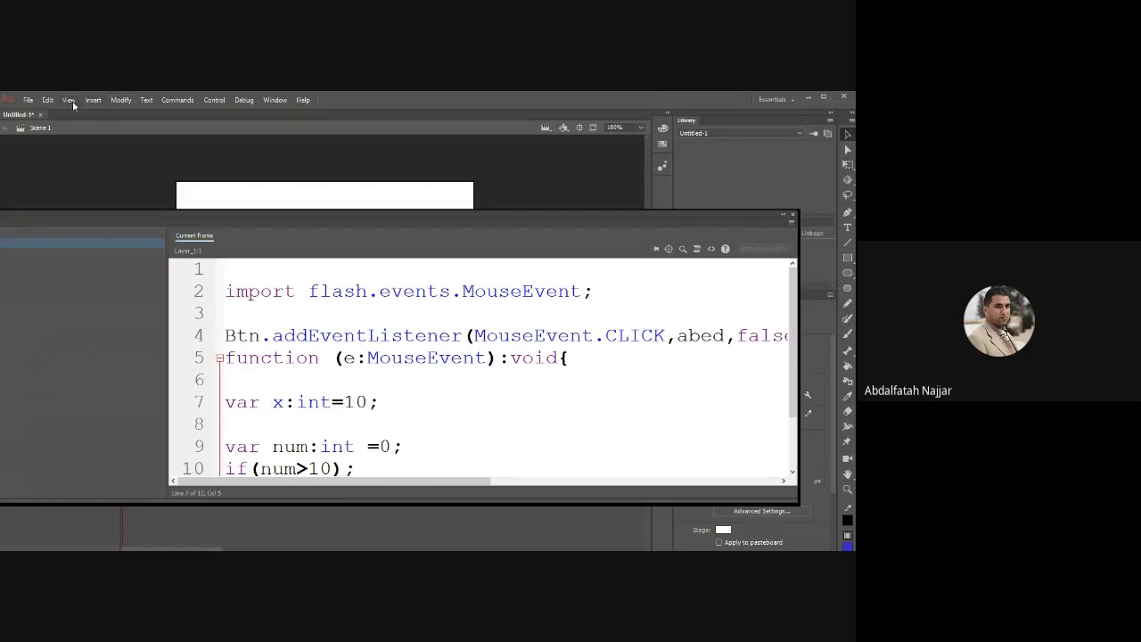
- Try turning on automatic close brace, automatic indentation and code hints with the same-line brace style, and close the preferences without saving
click(48, 100)
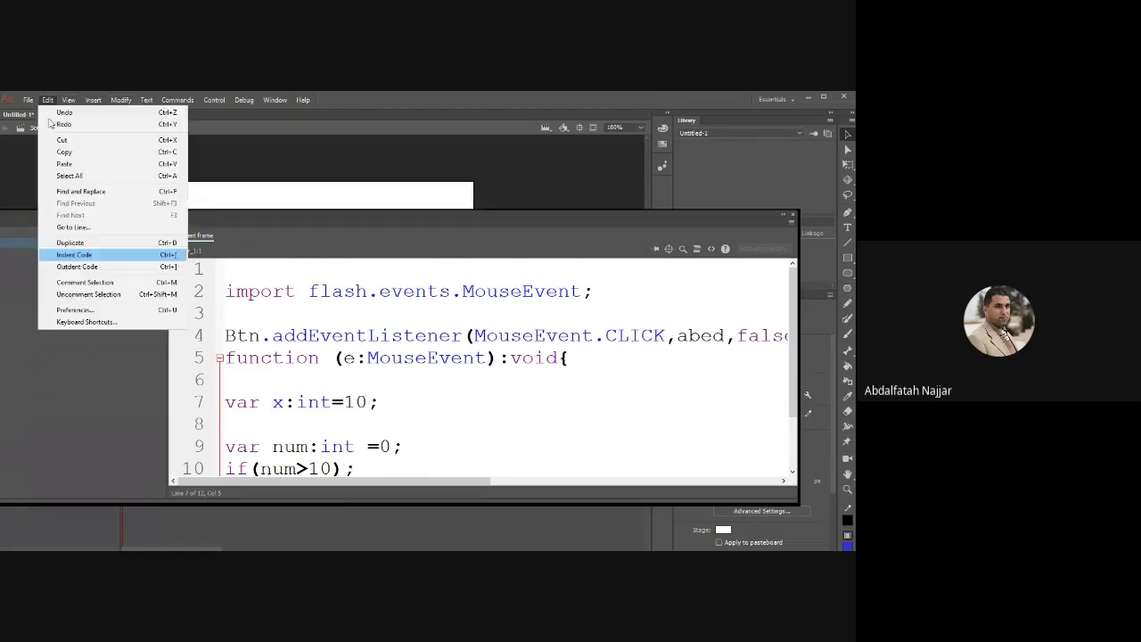
click(76, 309)
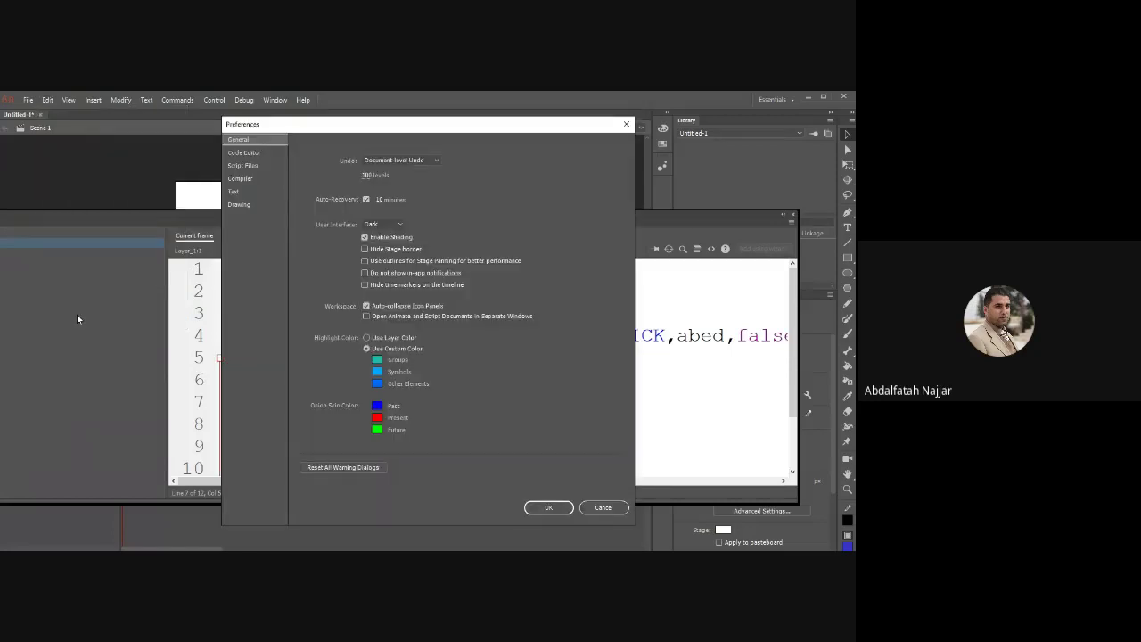
click(244, 152)
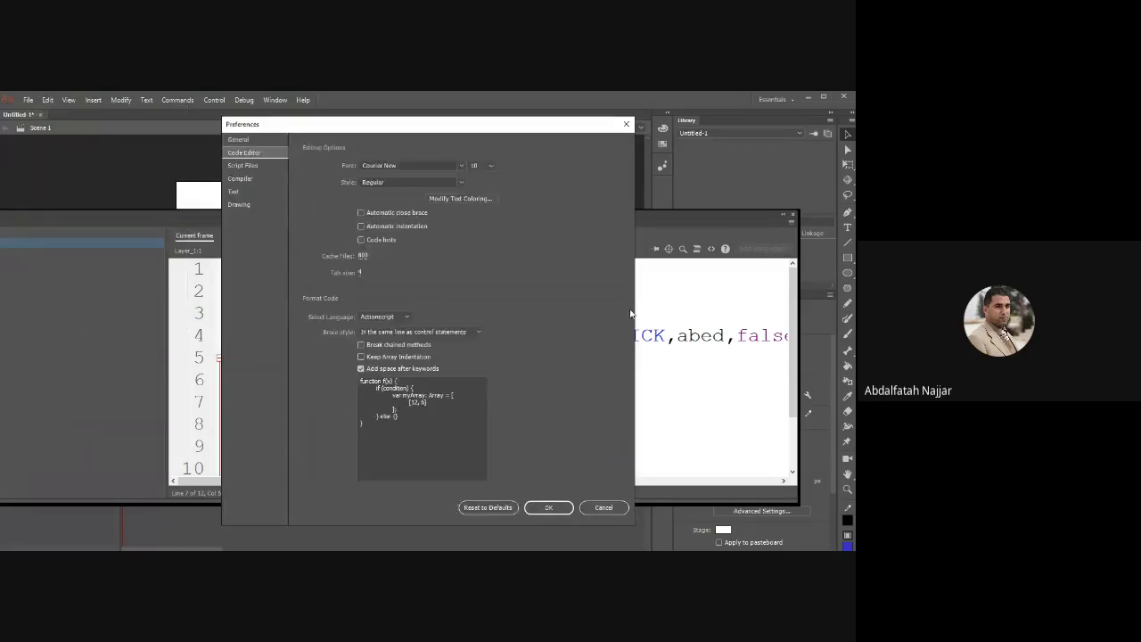
click(360, 239)
click(398, 335)
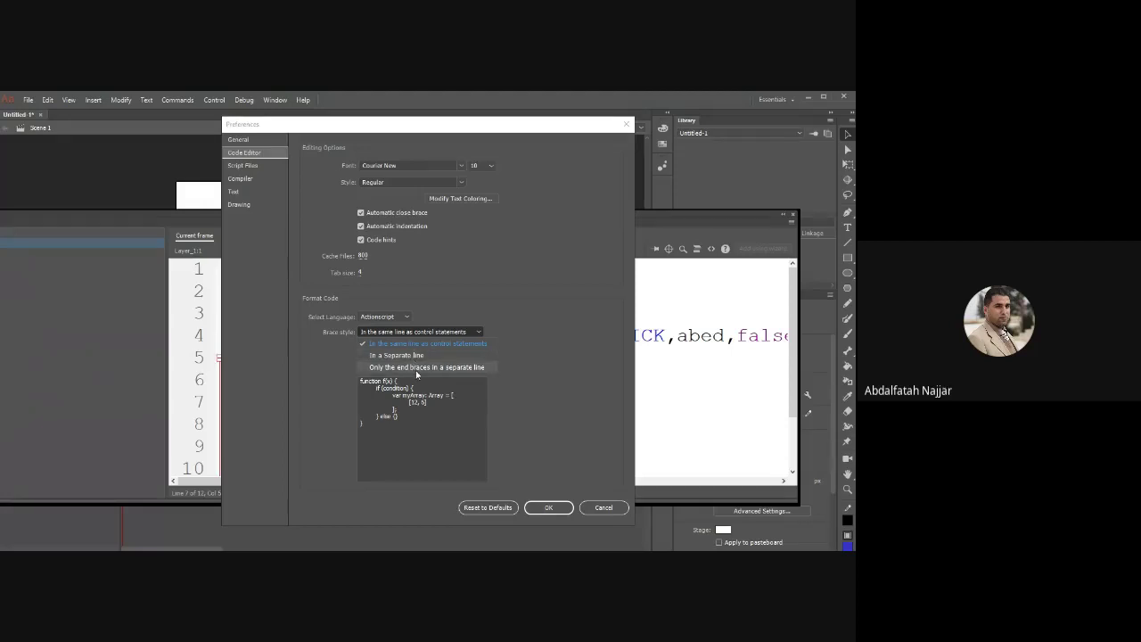
click(434, 344)
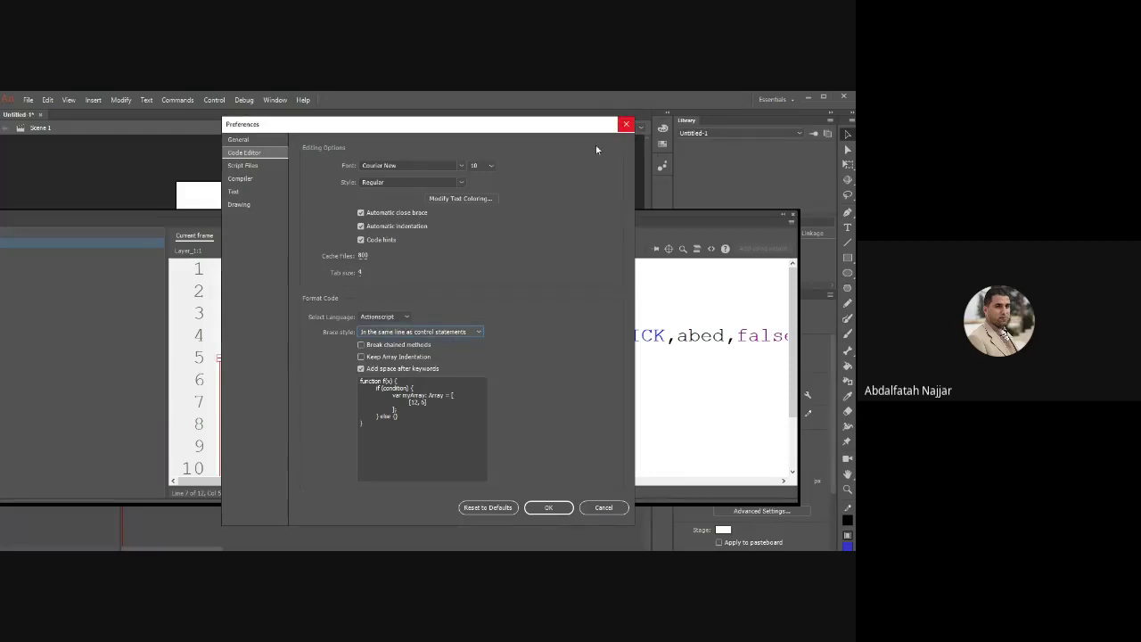
click(624, 129)
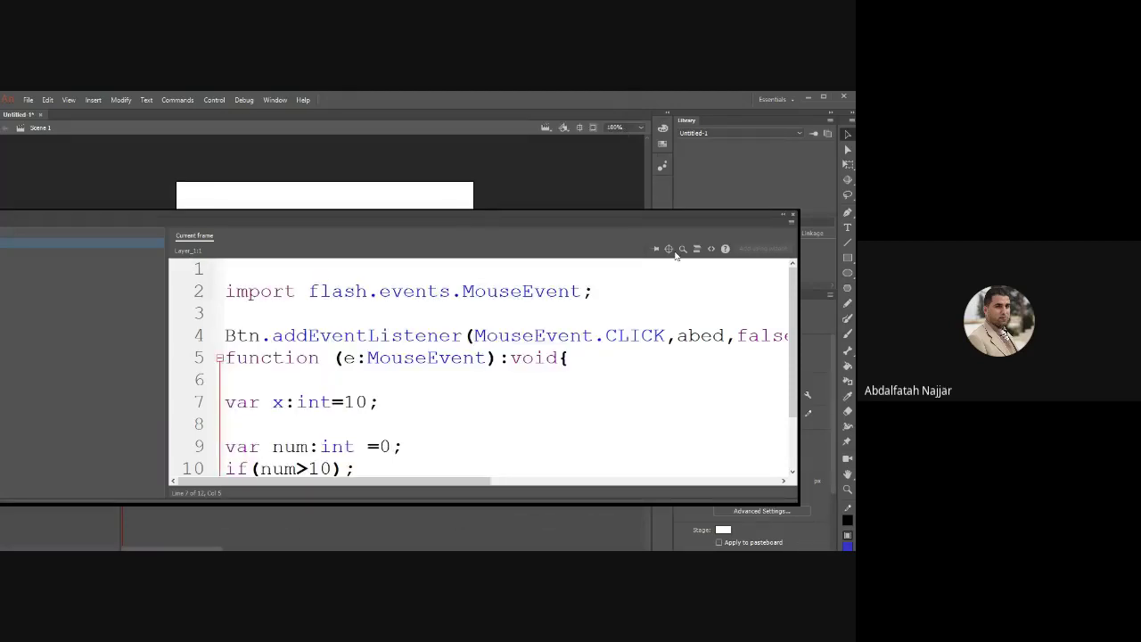
- Place the function's opening brace on its own line below the header and add a closing brace on the line beneath it
click(573, 357)
key(Return)
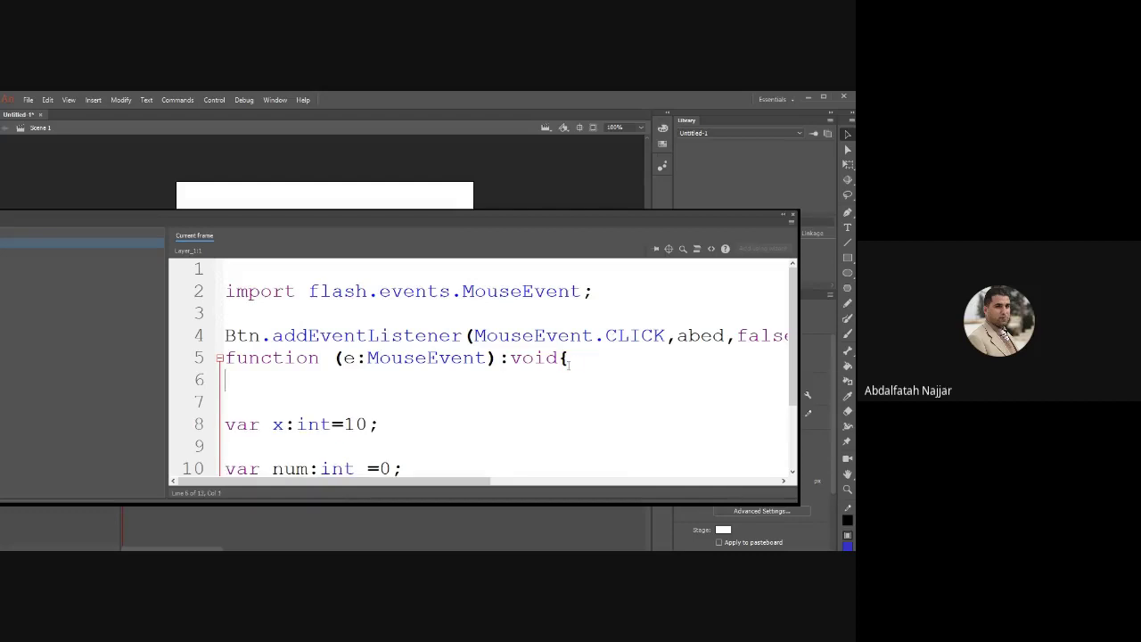
click(575, 359)
key(BackSpace)
key(Return)
text({)
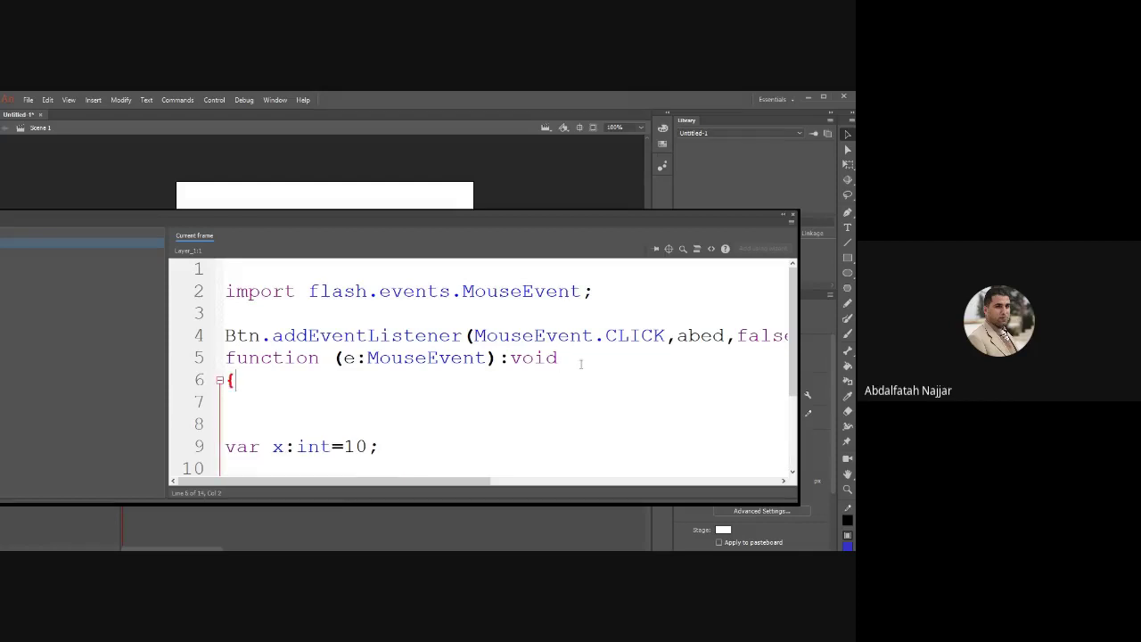
key(Return)
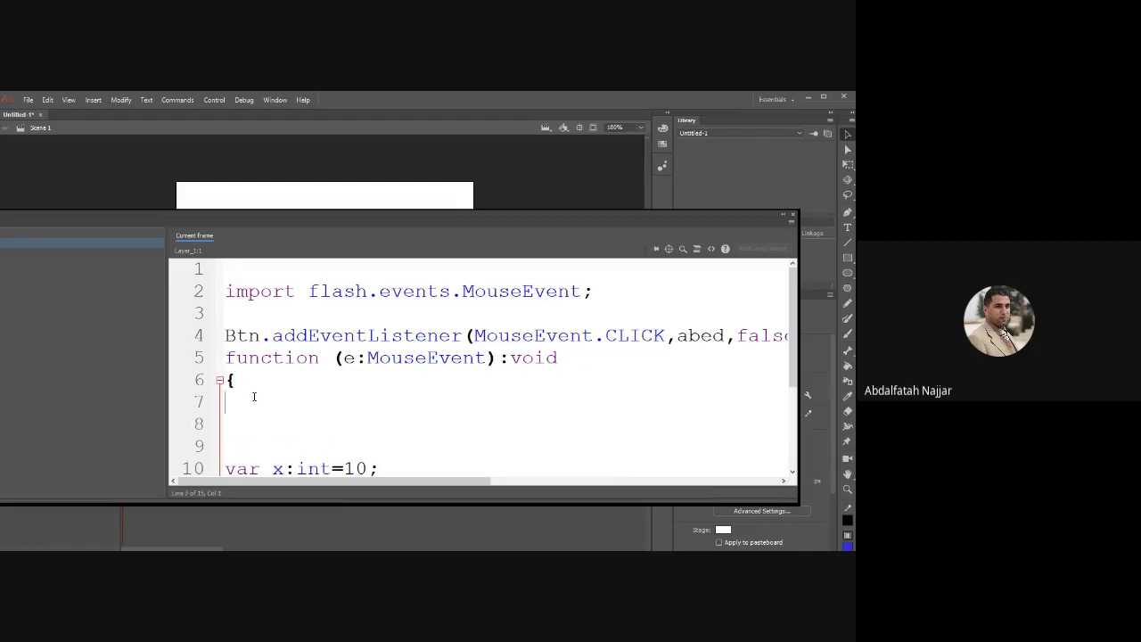
text(})
- Return the function's opening brace to the end of the header on line 5, keeping the closing brace on line 6
click(229, 381)
key(BackSpace)
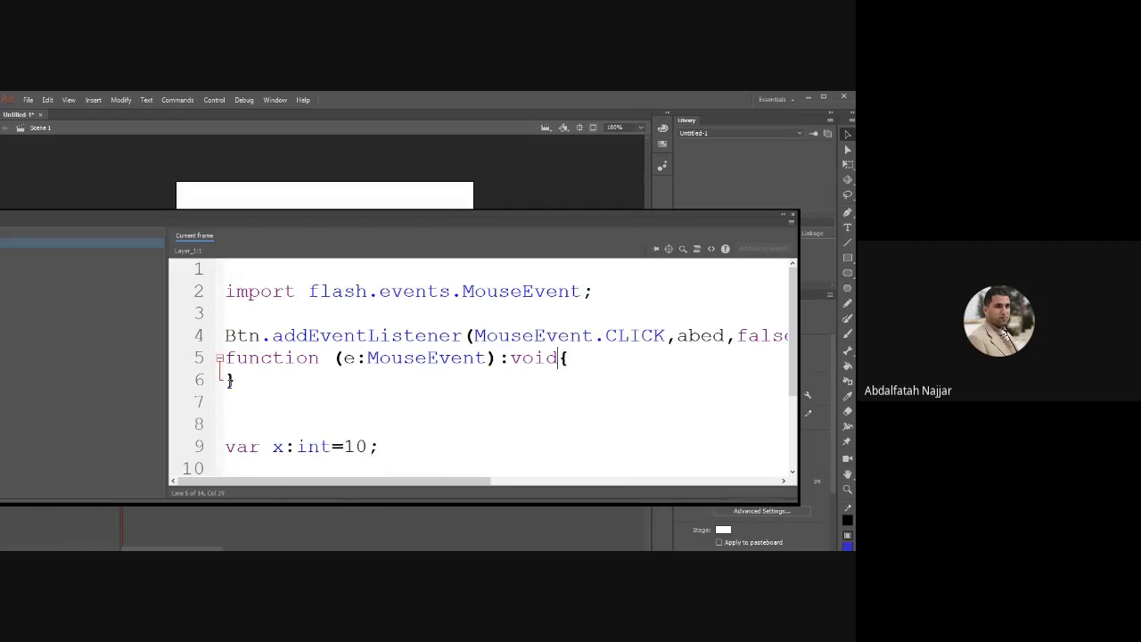
drag(560, 365, 224, 381)
key(Down)
key(Right)
drag(235, 381, 225, 381)
- Turn on automatic close brace, automatic indentation and code hints in the Code Editor preferences and save them
click(47, 100)
click(98, 308)
click(251, 157)
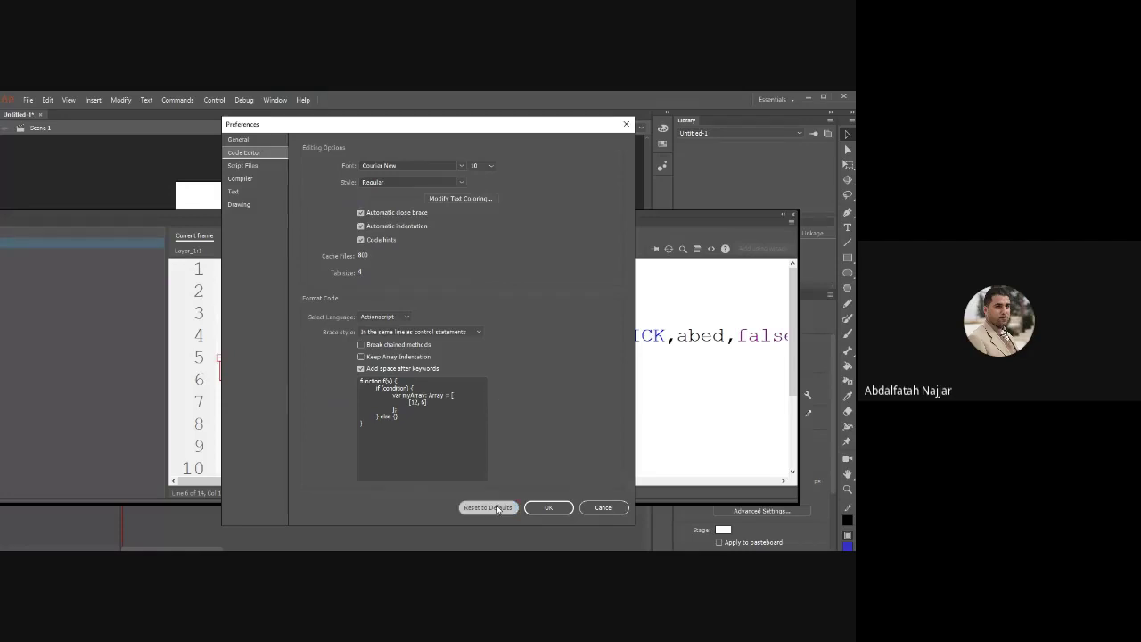
click(544, 508)
- Retype the function's opening brace at the end of line 5 and start a body line below it
click(575, 358)
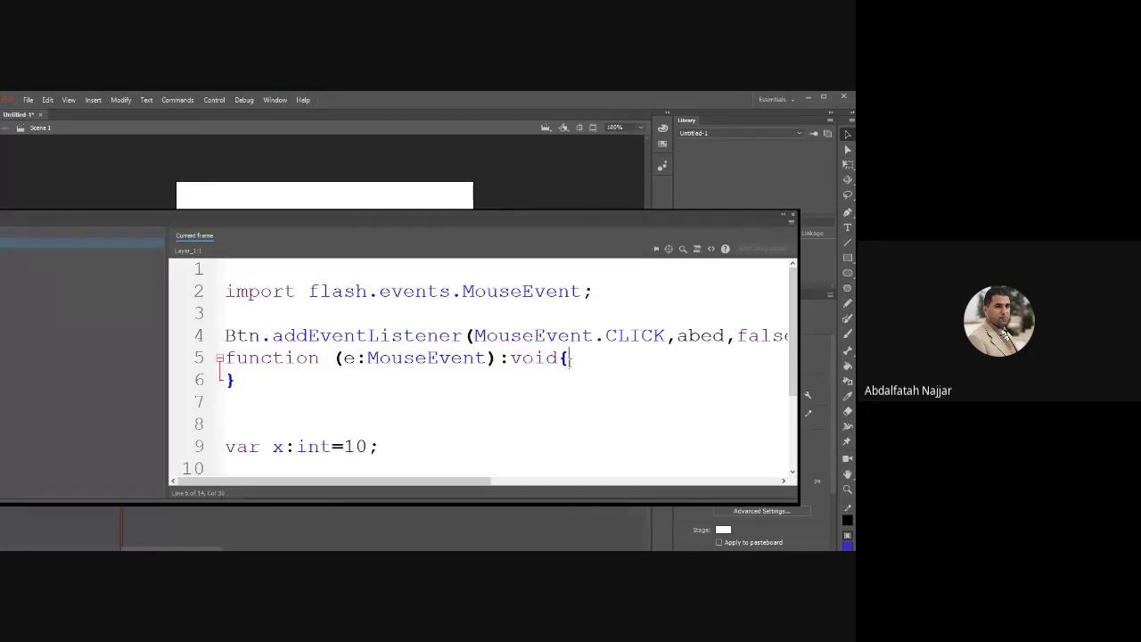
key(BackSpace)
text({)
key(Return)
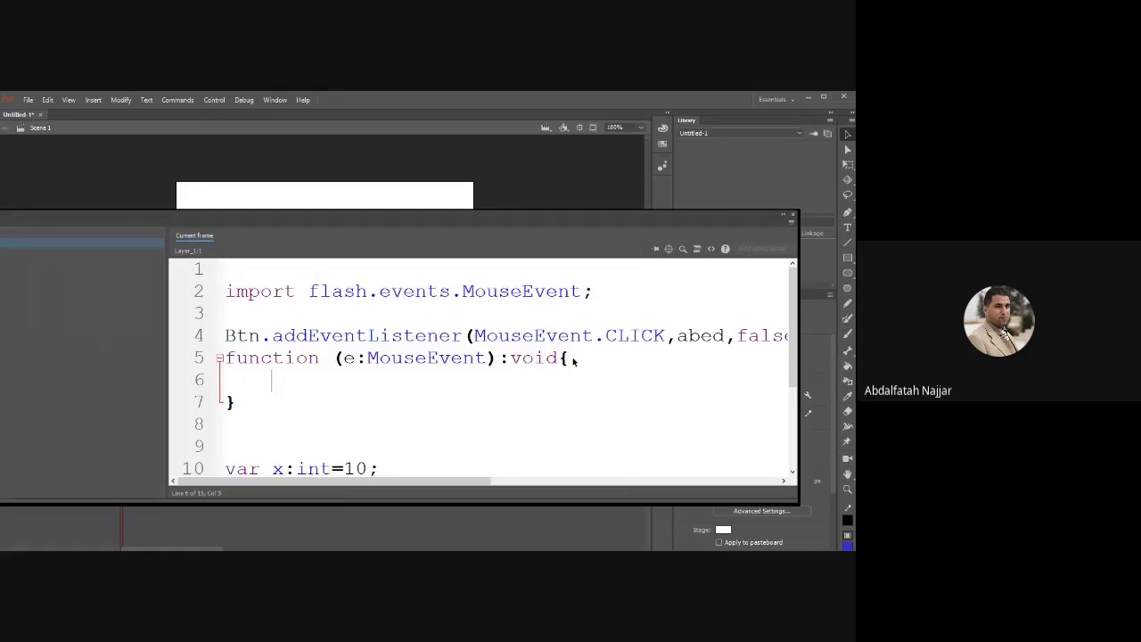
- Delete the function's braces and body line back to void, and re-enter the opening brace with a new body line on line 6
click(327, 395)
key(BackSpace)
key(BackSpace)
key(BackSpace)
key(BackSpace)
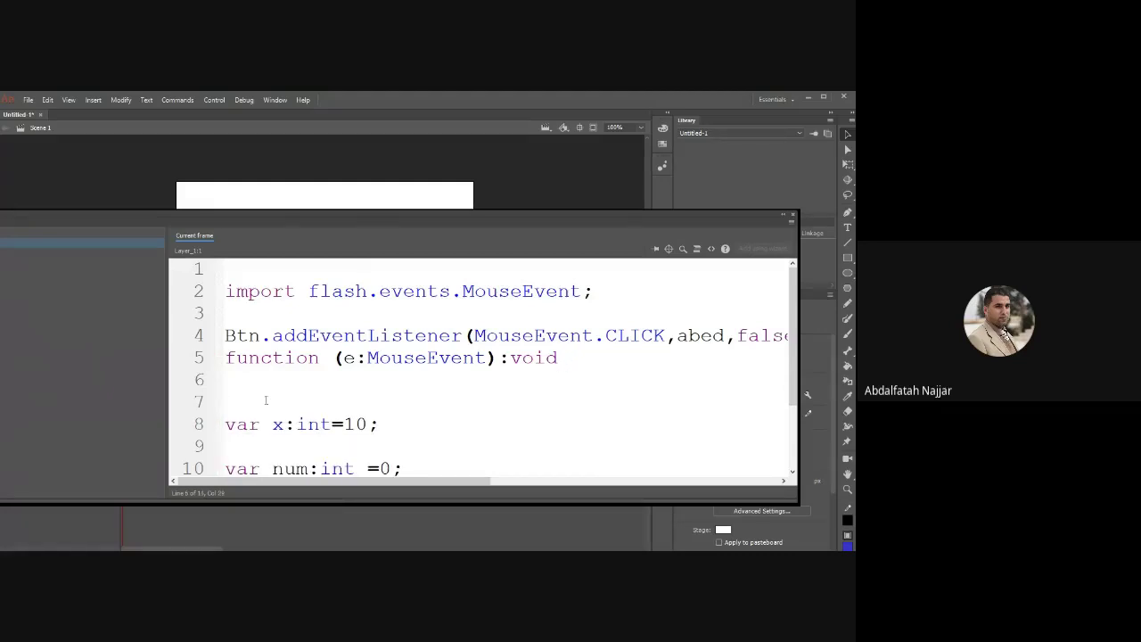
text({)
key(Return)
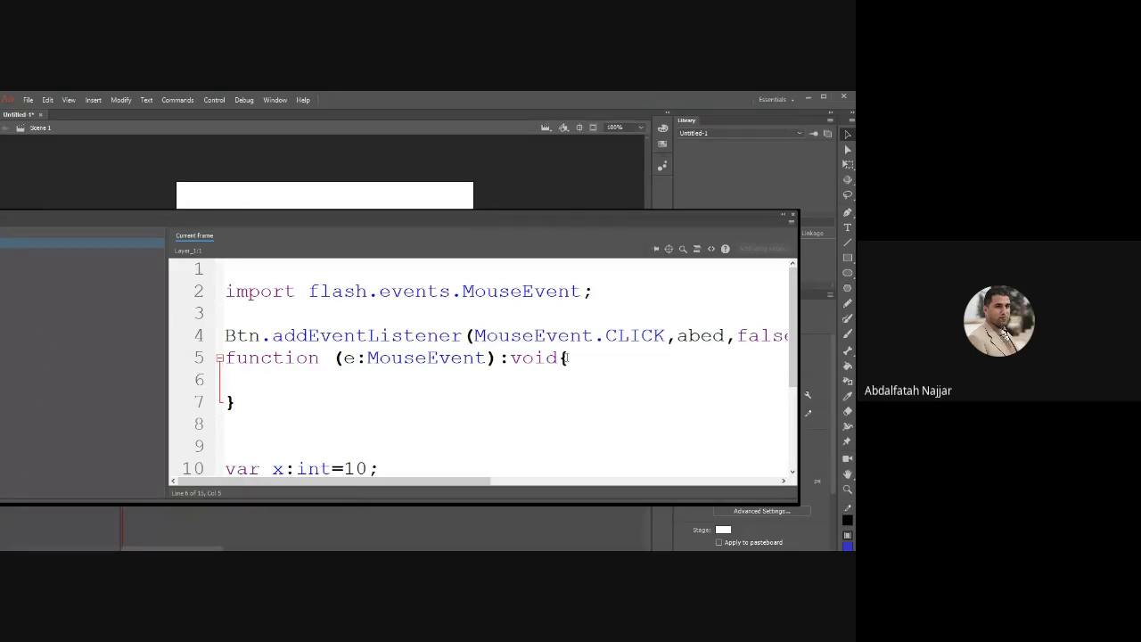
- Add an if() { block with an empty body line directly below the function's closing brace
click(388, 393)
key(Return)
text(if)
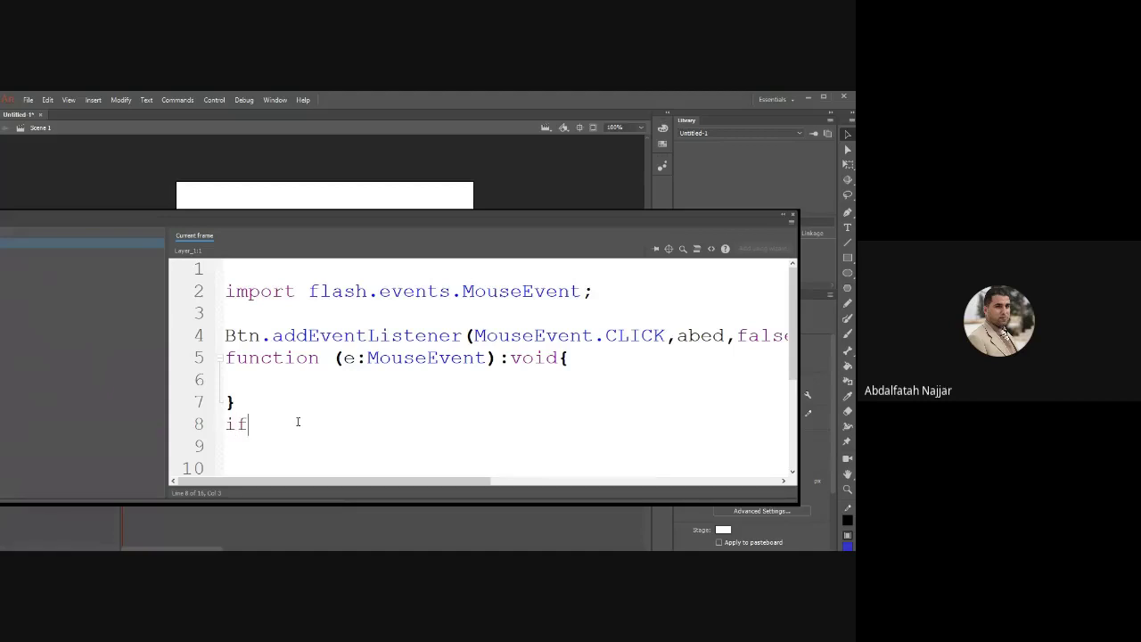
text(() {)
key(Return)
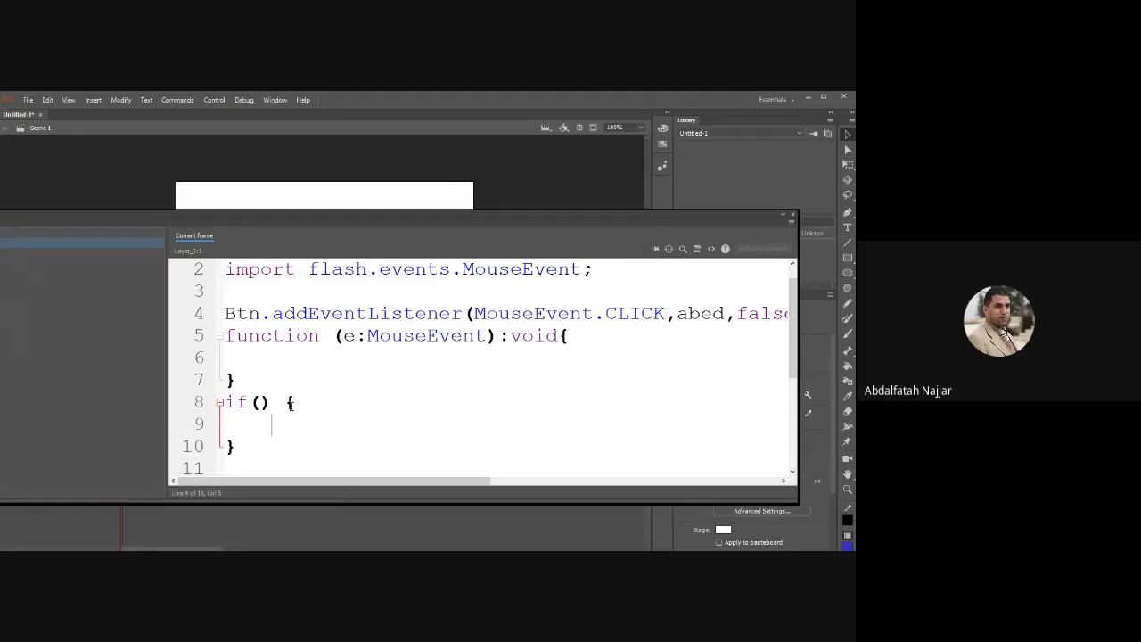
- Move the function's opening brace onto its own line 6 below the header
click(564, 335)
key(Return)
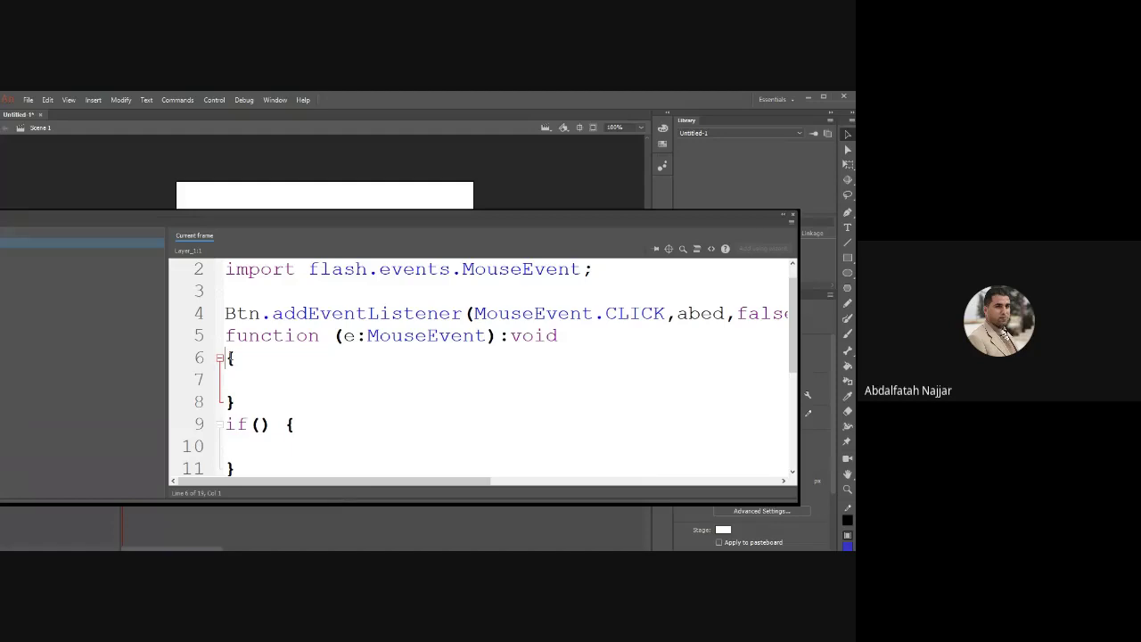
key(Right)
- Review the Code Editor preferences, cancel without changing them, and close the Actions editor
click(47, 100)
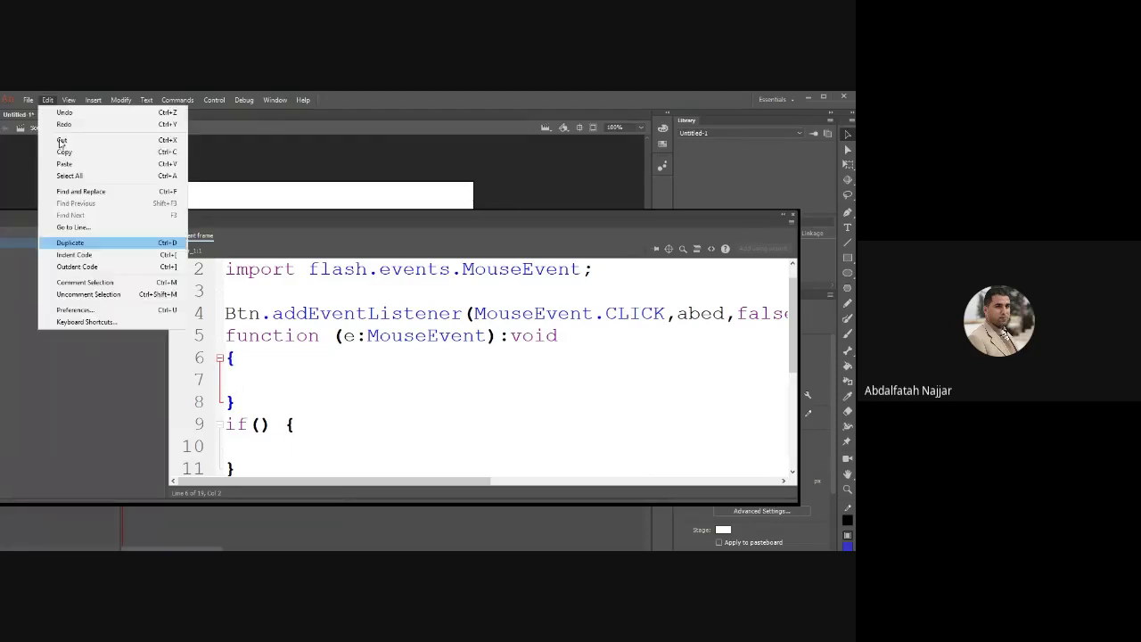
click(113, 290)
click(244, 152)
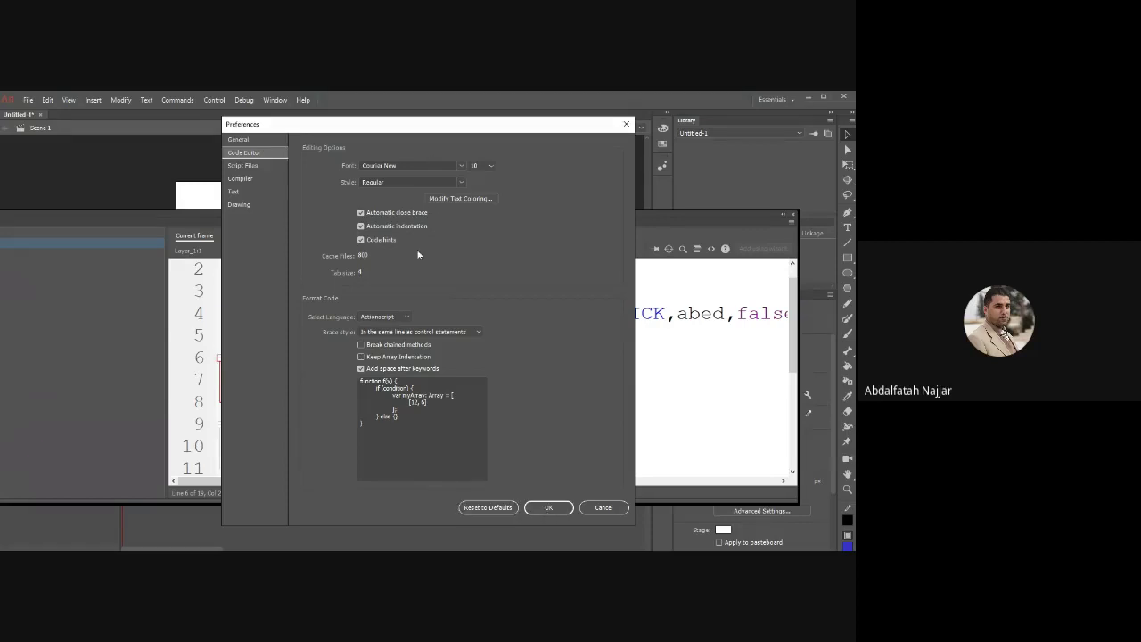
click(603, 508)
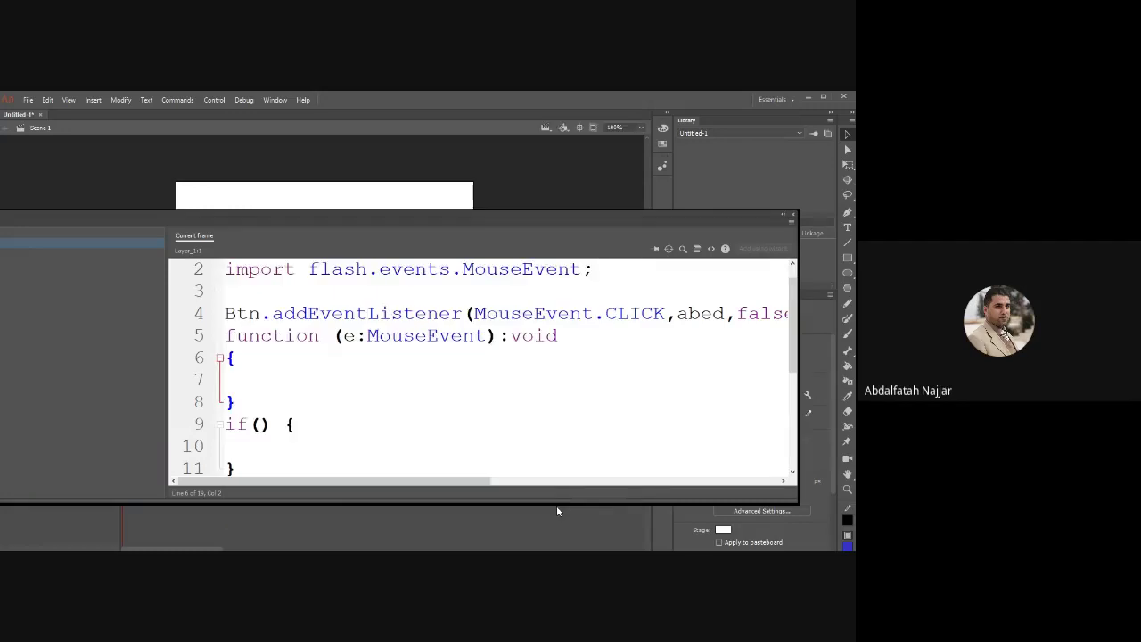
key(F9)
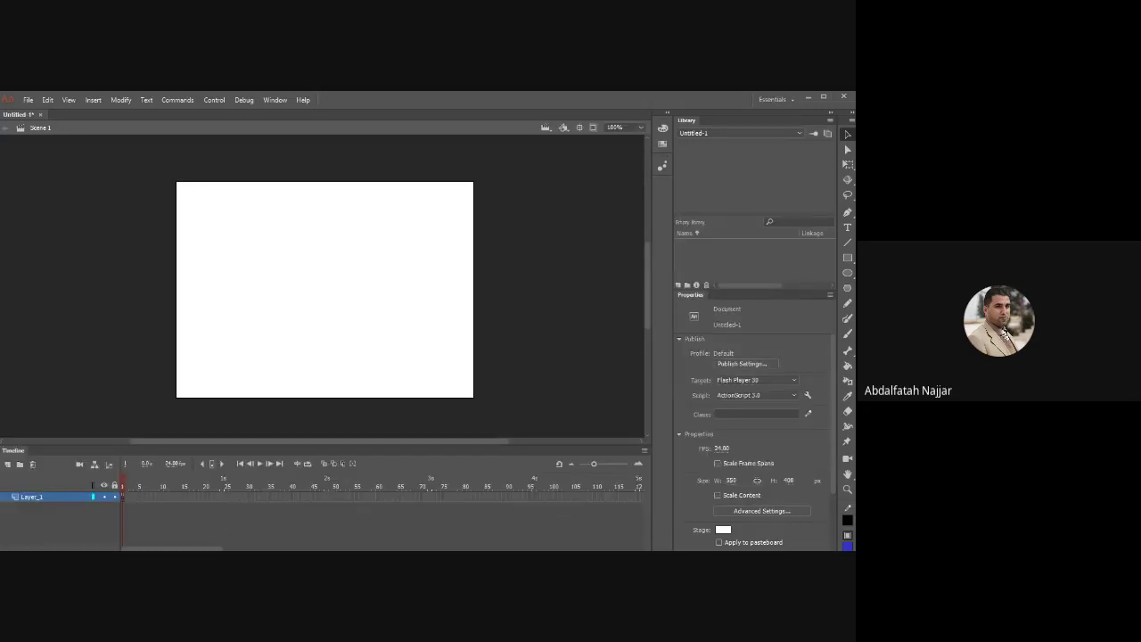